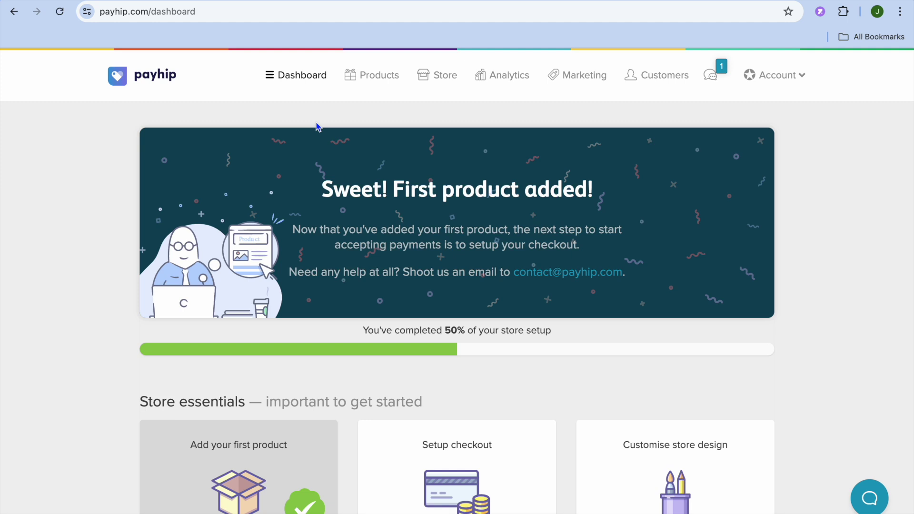
# - Start a new product from the Products list and choose Membership as its type
pyautogui.click(370, 77)
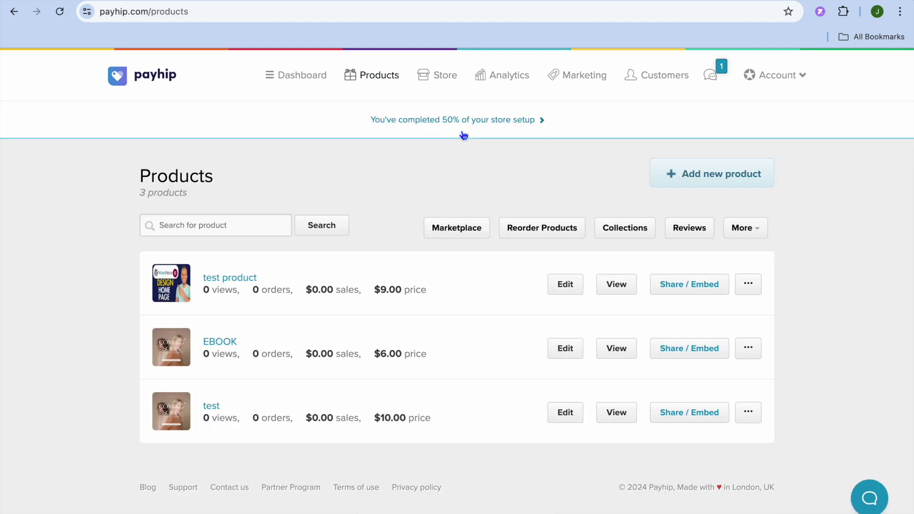
pyautogui.click(695, 185)
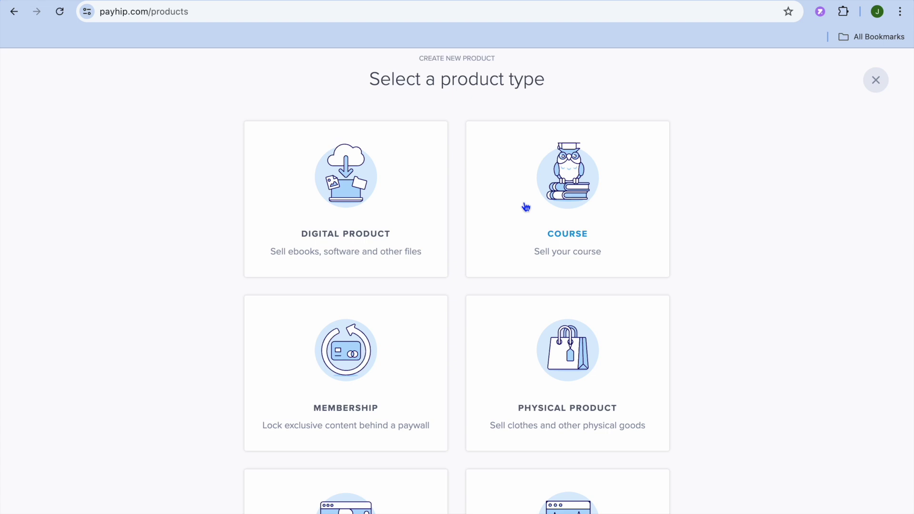
pyautogui.scroll(-2, 524, 205)
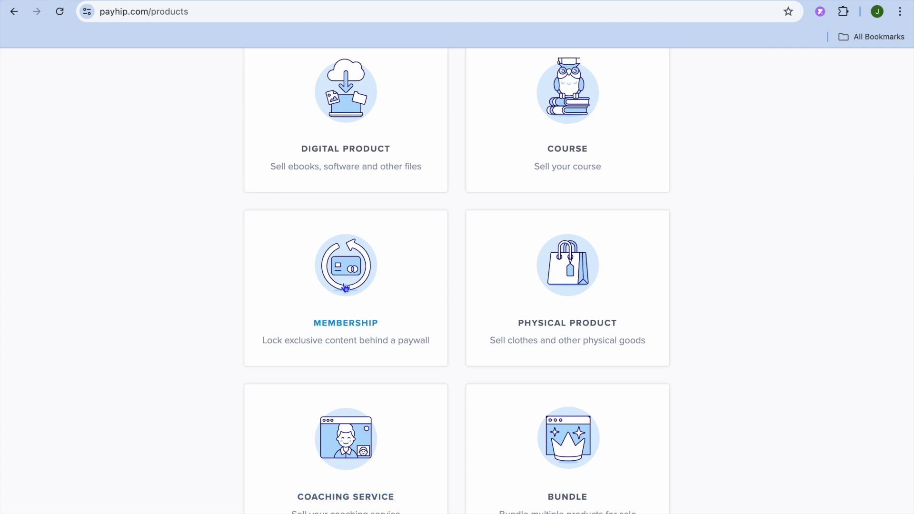
pyautogui.click(347, 278)
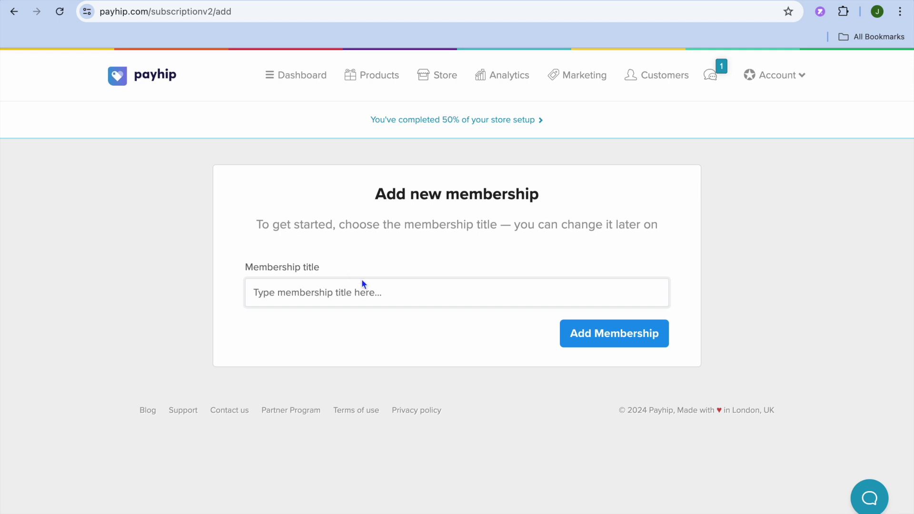
# - Title the new membership 'test' and create it
pyautogui.click(405, 295)
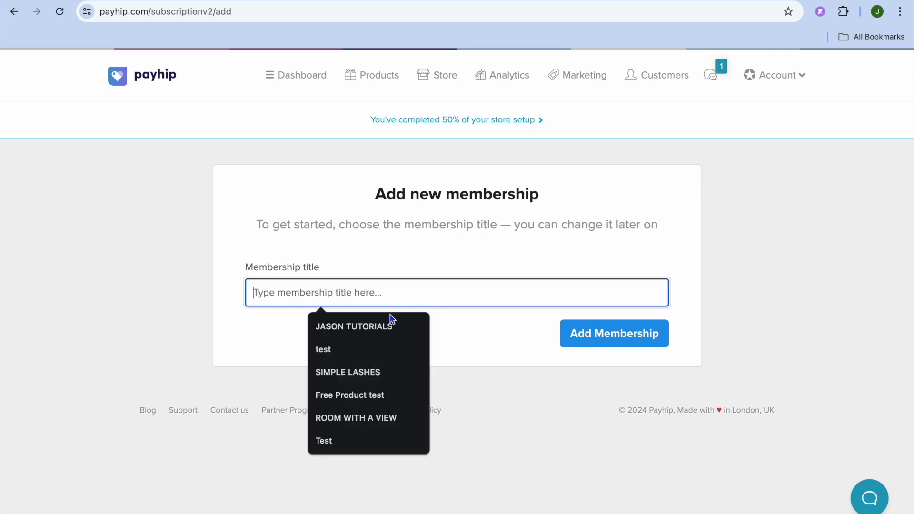
pyautogui.click(338, 350)
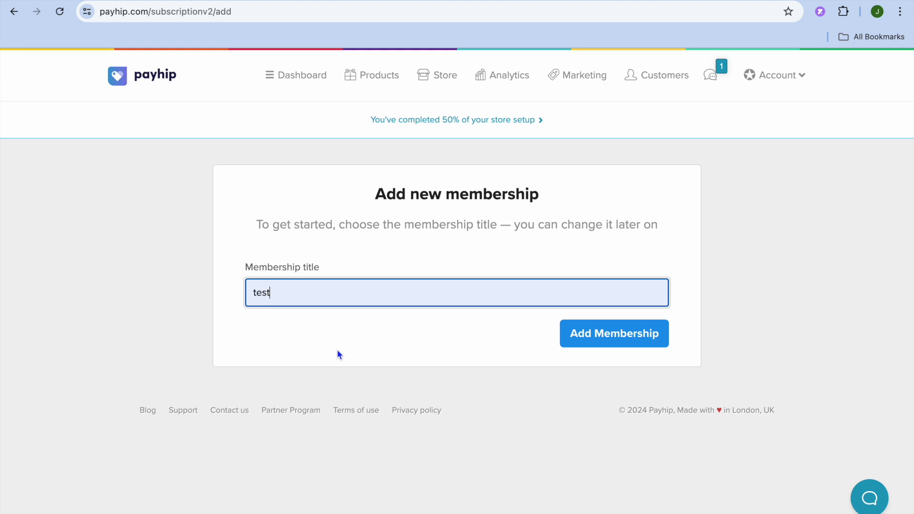
pyautogui.click(631, 344)
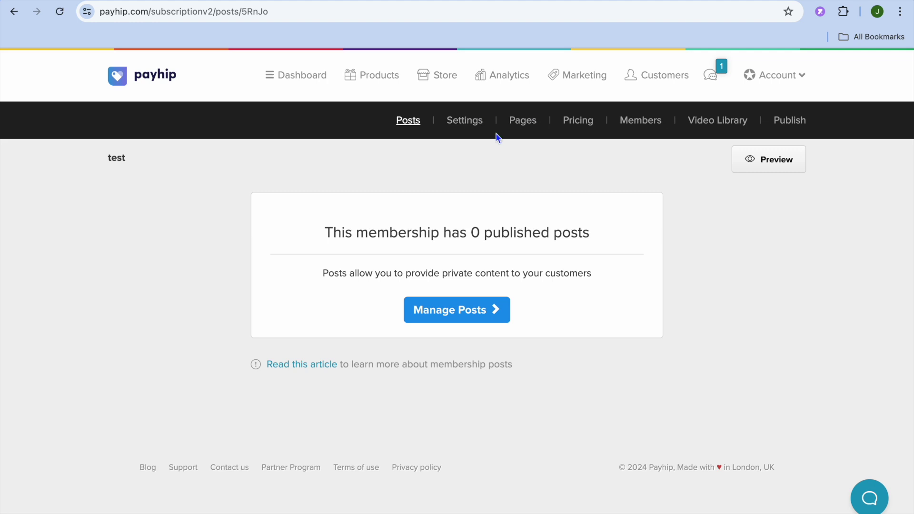
# - Open the test membership's Sales Page in the builder and look over its template sections
pyautogui.click(526, 126)
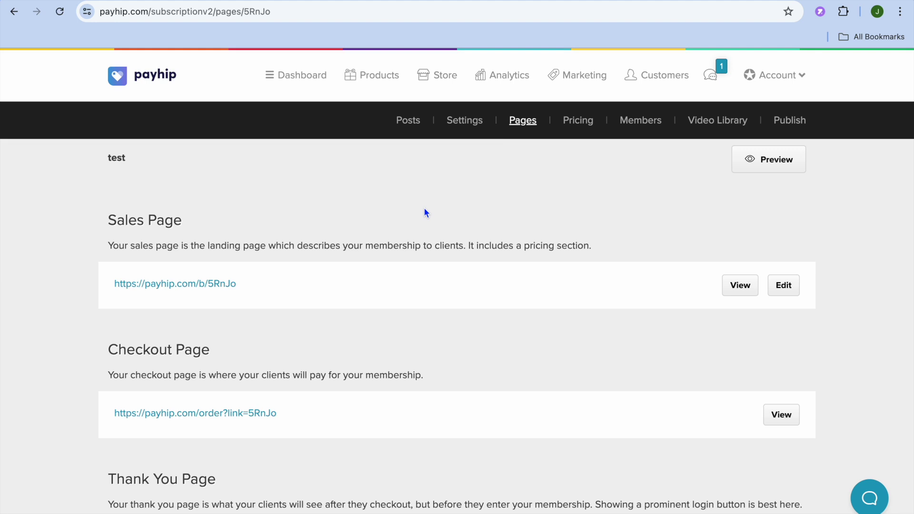
pyautogui.scroll(-2, 425, 212)
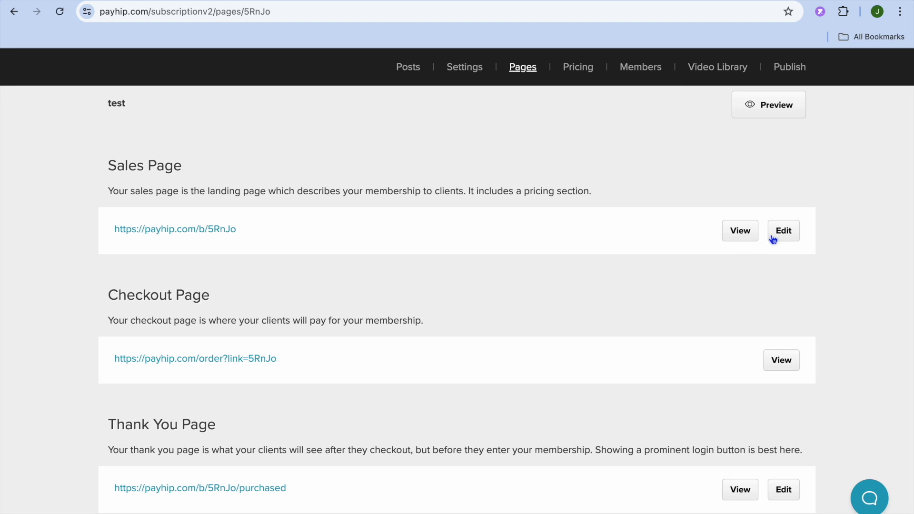
pyautogui.click(780, 237)
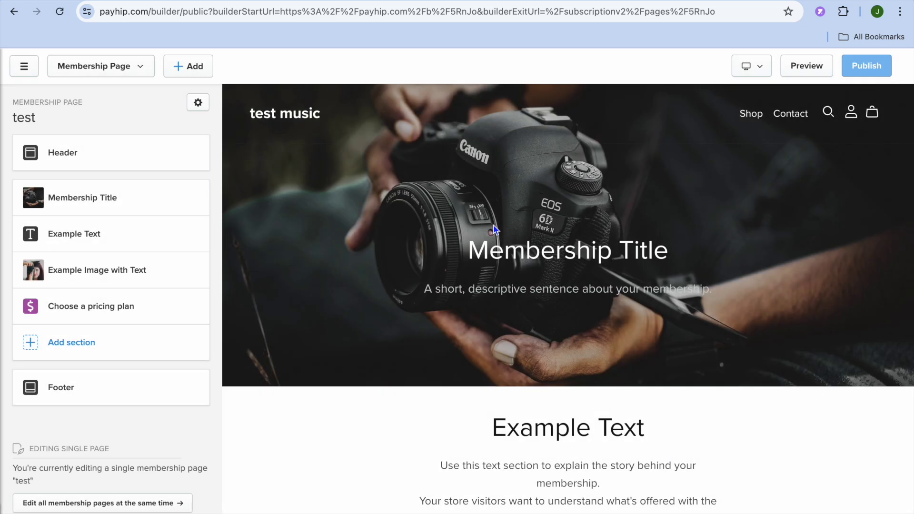
pyautogui.scroll(-7, 494, 229)
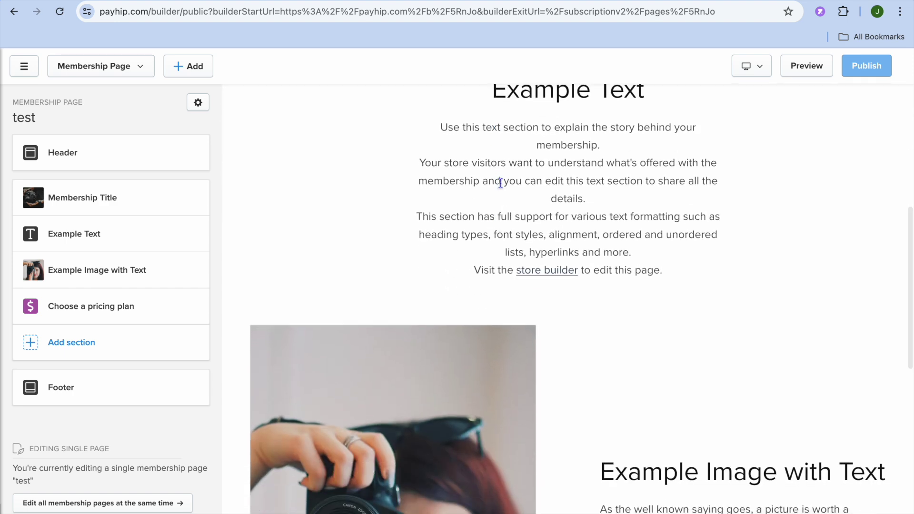
pyautogui.scroll(-1, 500, 183)
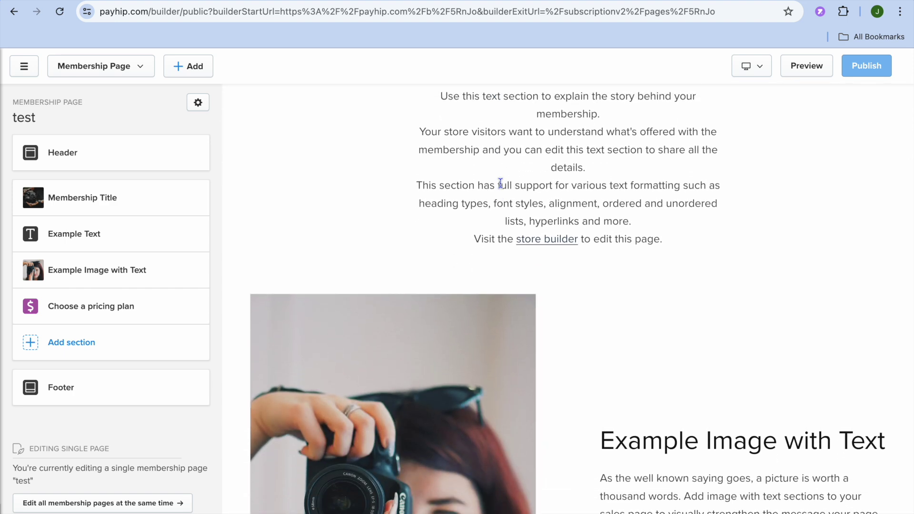
pyautogui.scroll(8, 500, 184)
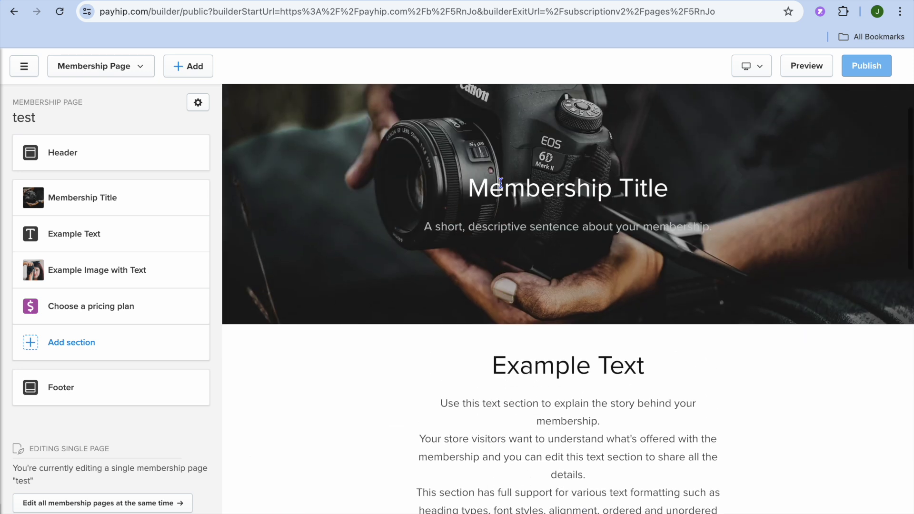
pyautogui.scroll(1, 501, 184)
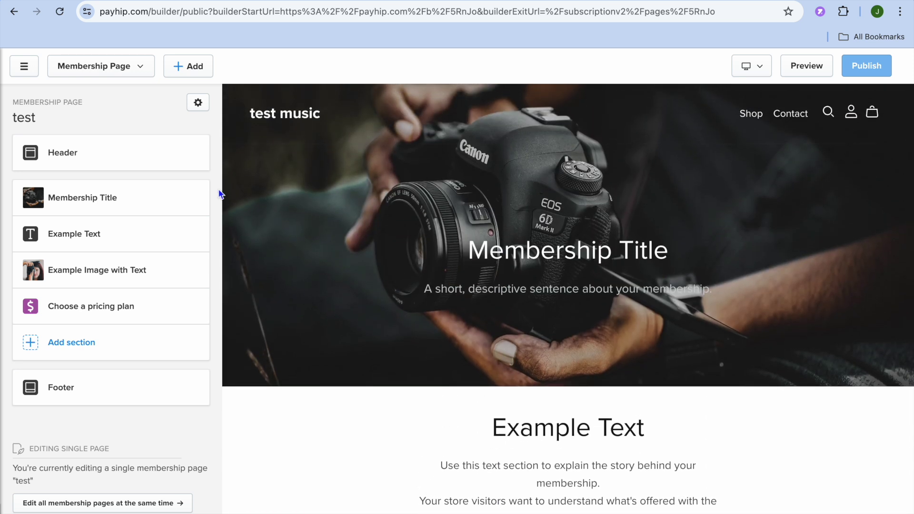
pyautogui.click(97, 164)
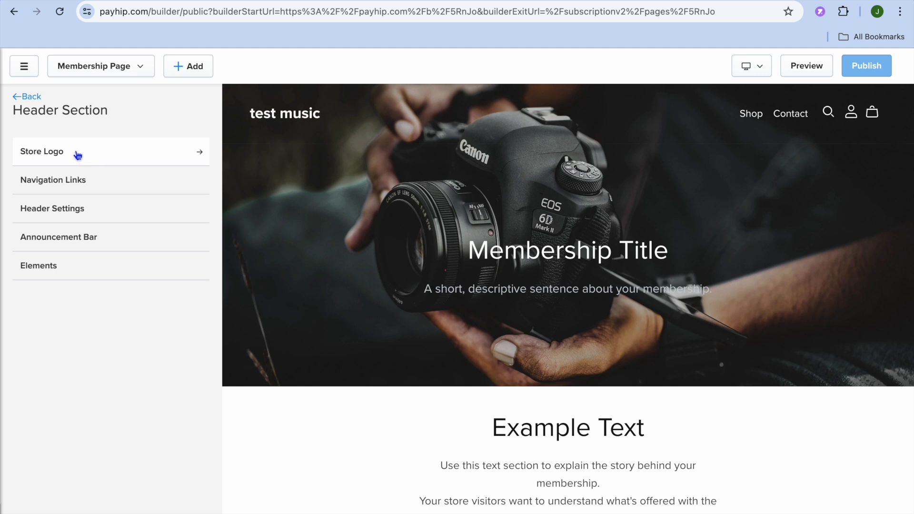
pyautogui.click(87, 159)
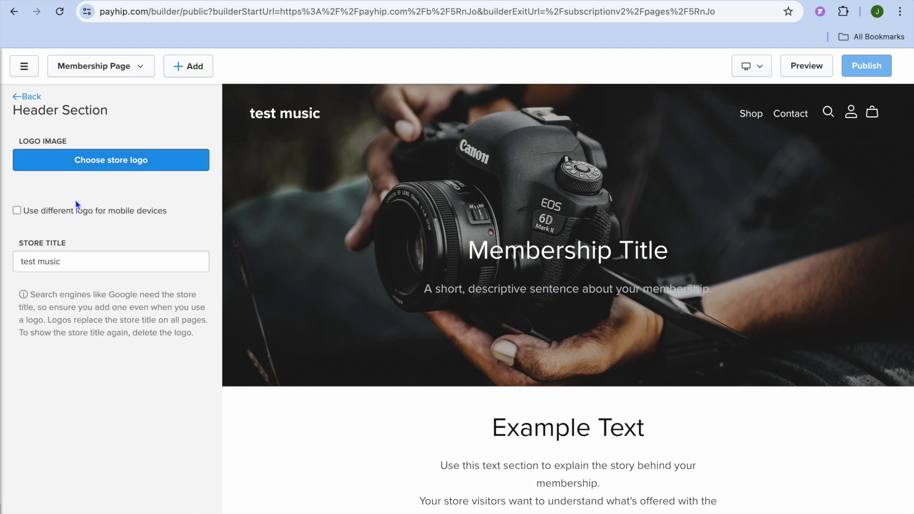
pyautogui.click(71, 263)
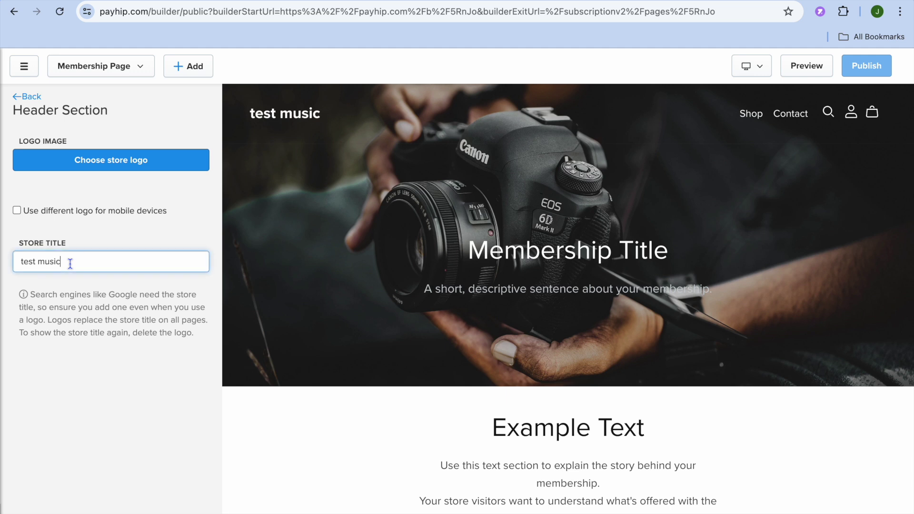
pyautogui.click(17, 97)
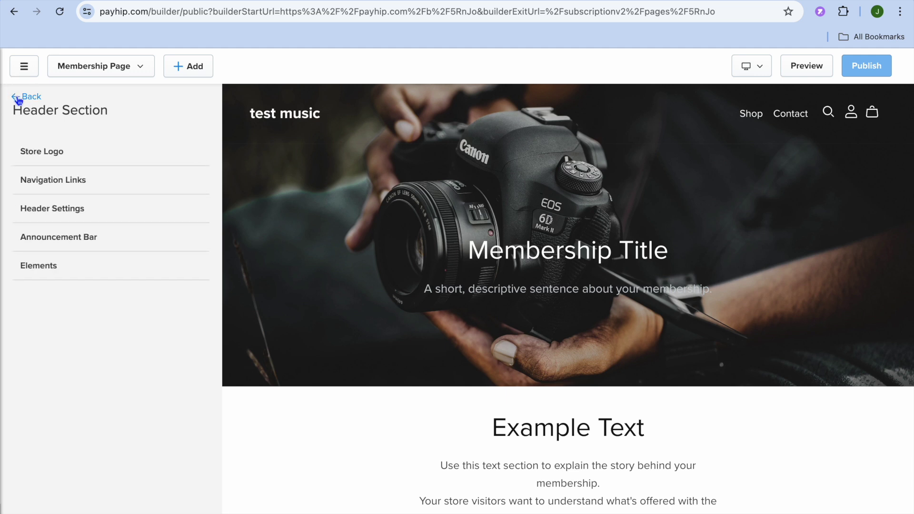
pyautogui.click(17, 97)
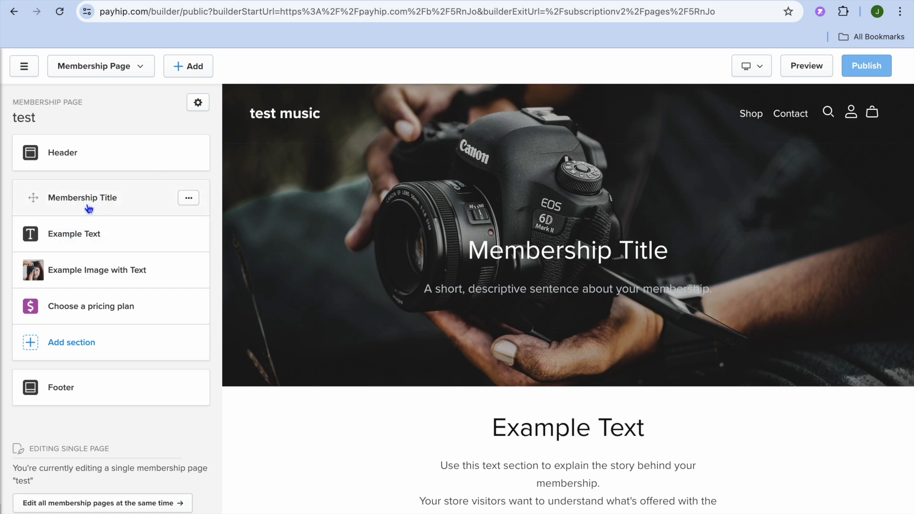
pyautogui.click(89, 208)
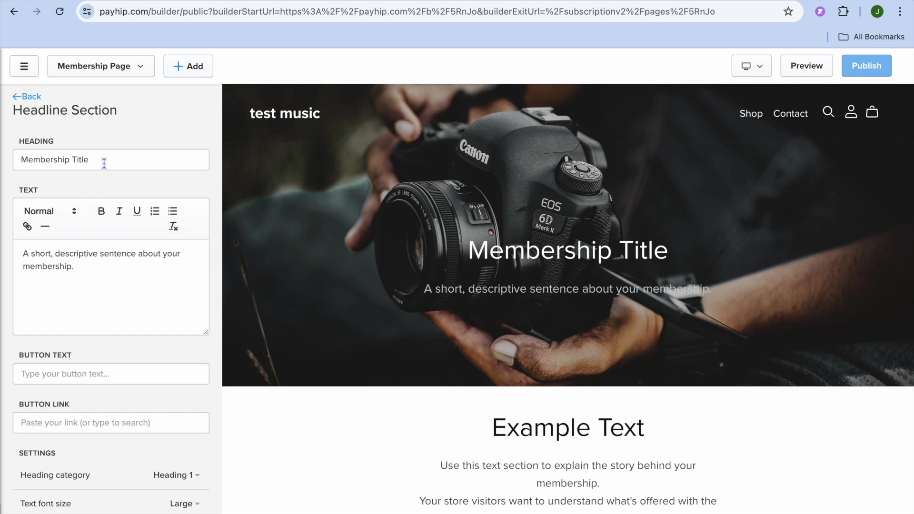
# - Replace the hero headline with 'test', save the Headline Section, and return to sections
pyautogui.moveTo(105, 163); pyautogui.dragTo(5, 153)
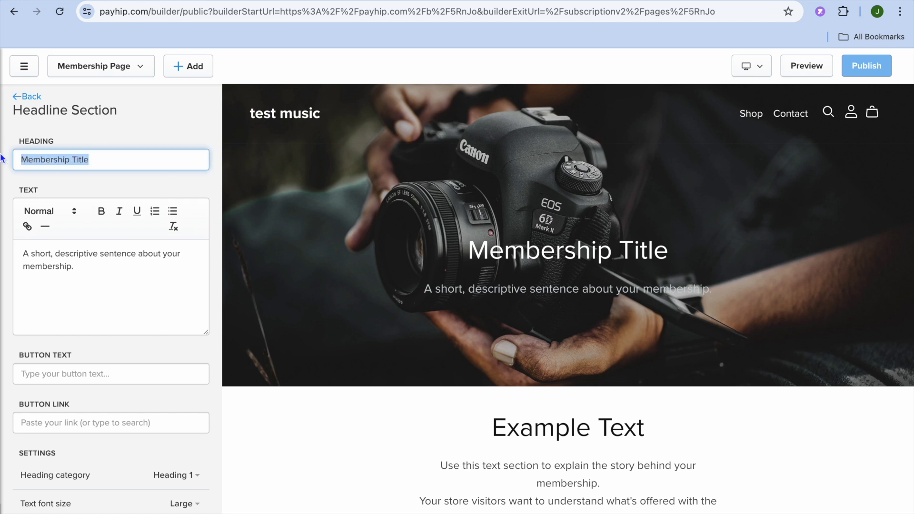
pyautogui.write('test')
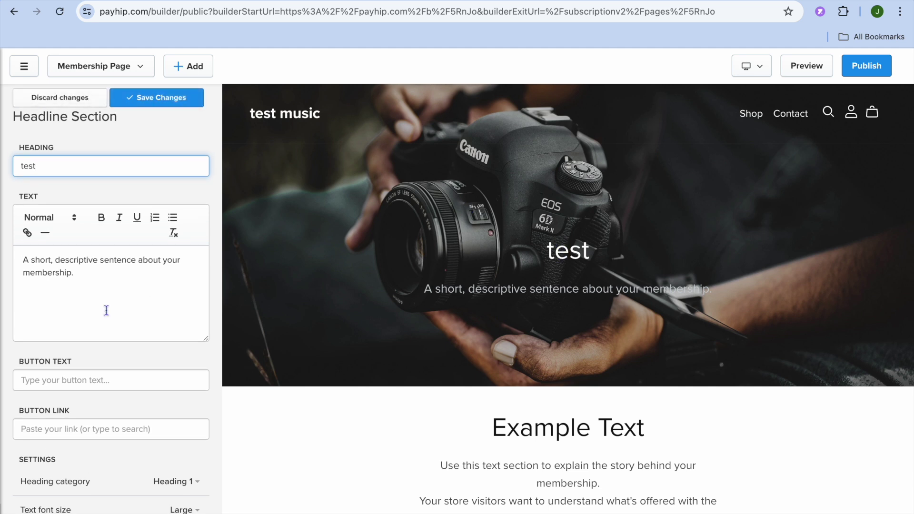
pyautogui.click(81, 278)
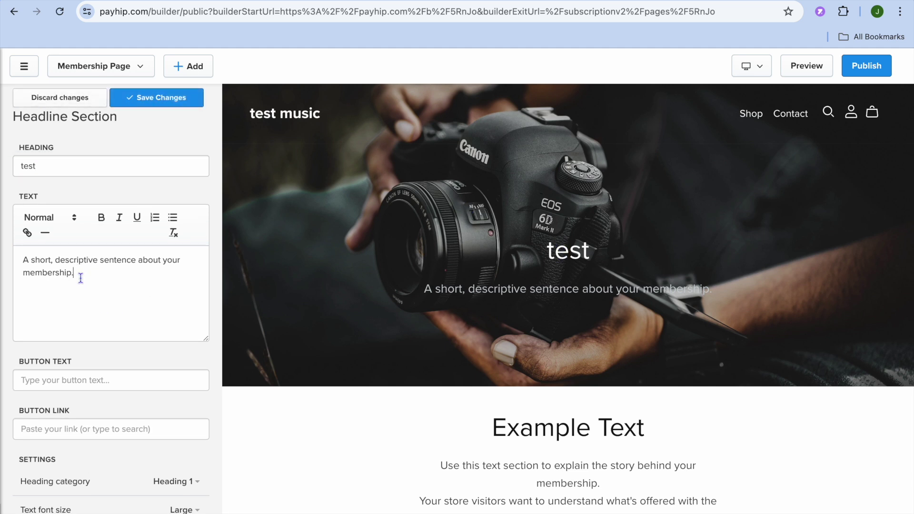
pyautogui.scroll(-2, 81, 278)
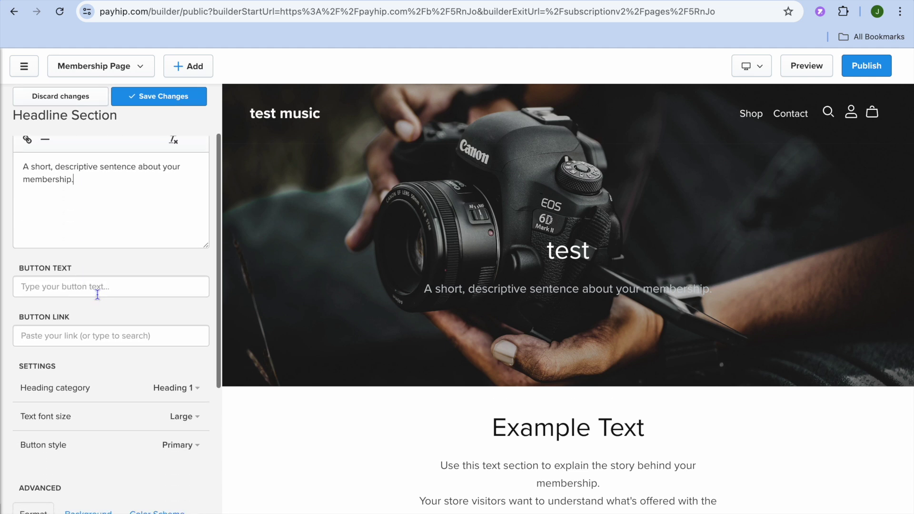
pyautogui.click(96, 294)
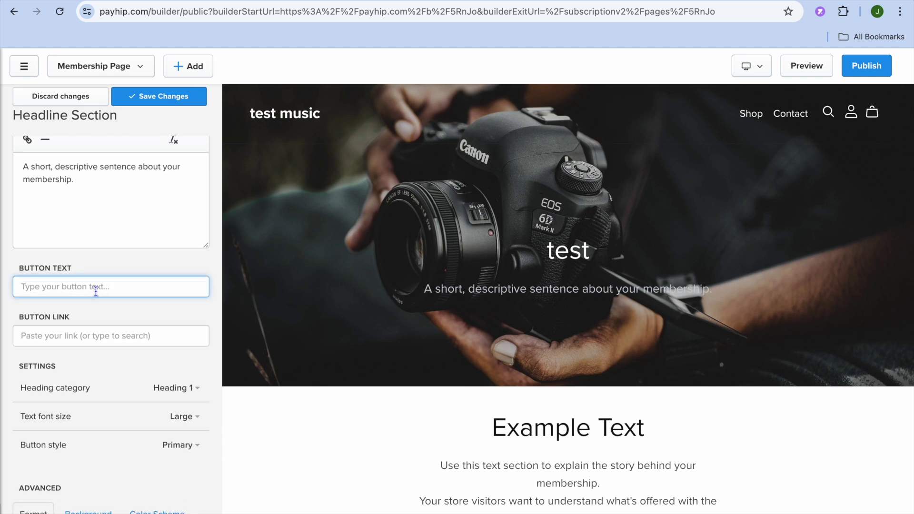
pyautogui.scroll(-1, 112, 336)
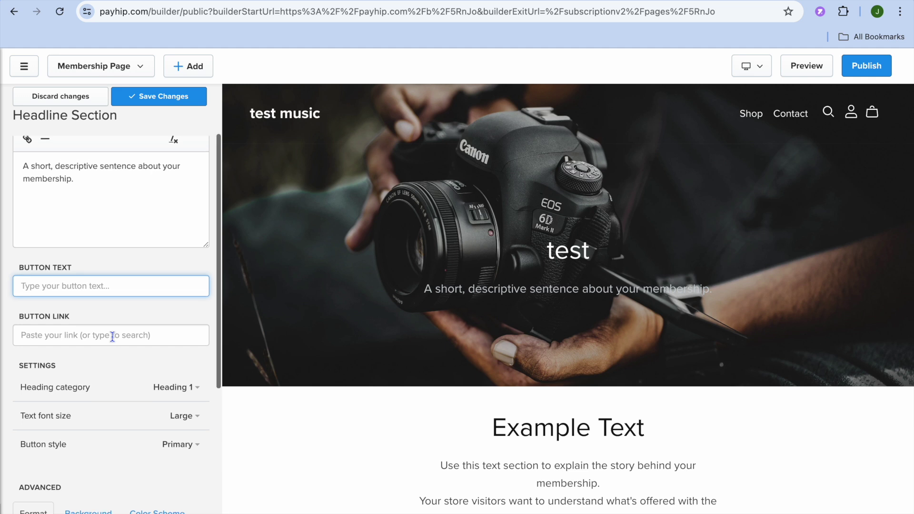
pyautogui.scroll(-5, 113, 337)
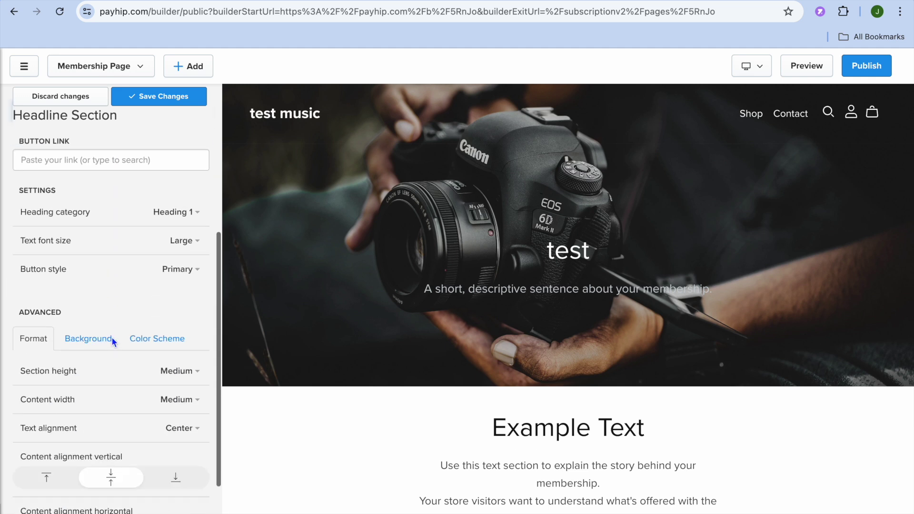
pyautogui.scroll(7, 91, 240)
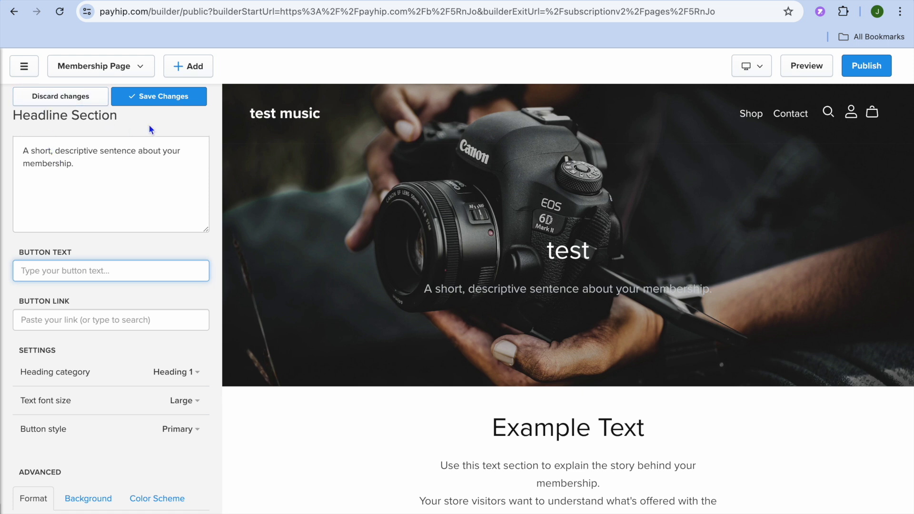
pyautogui.click(164, 97)
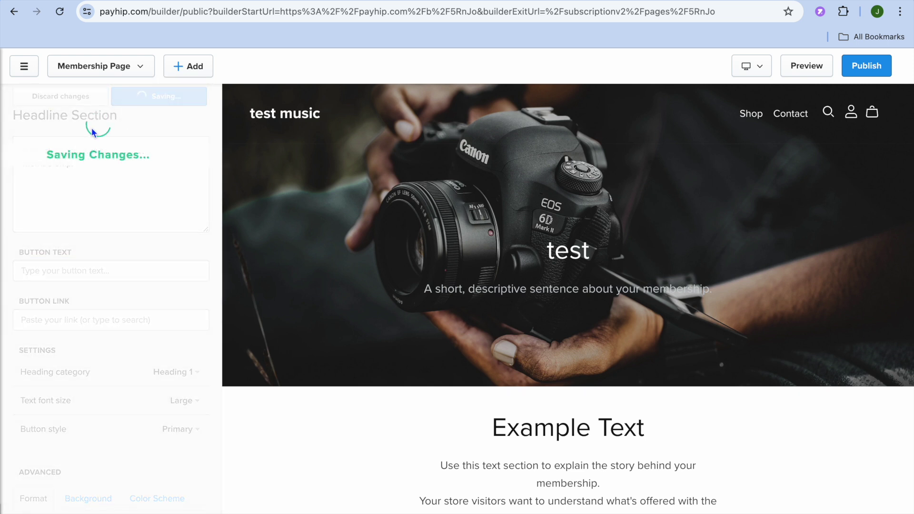
pyautogui.click(20, 97)
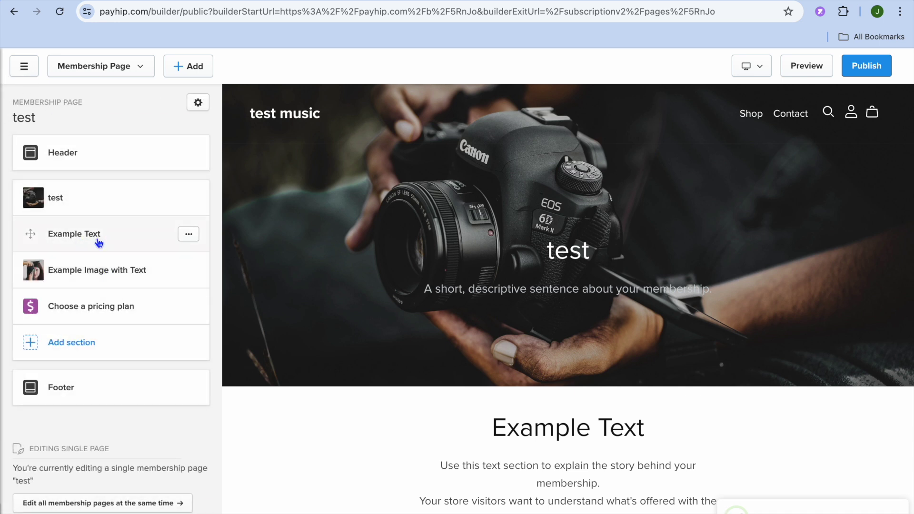
pyautogui.click(69, 240)
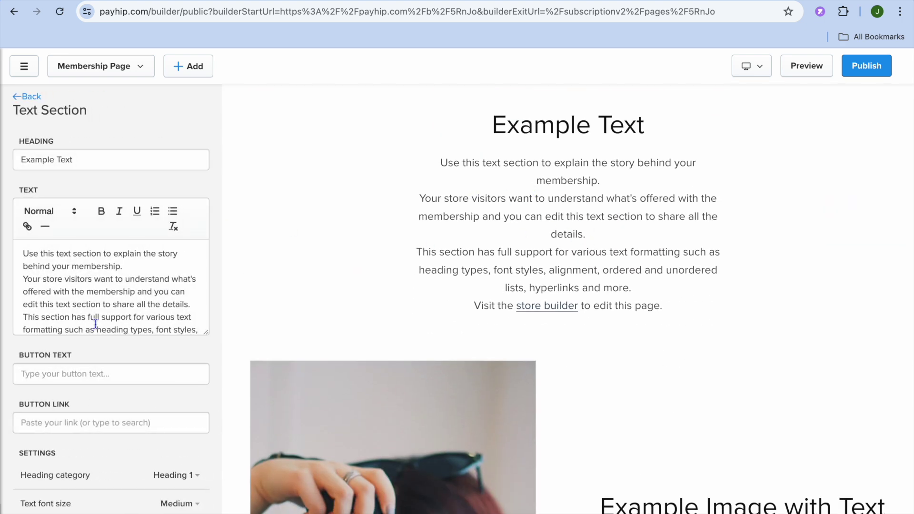
pyautogui.scroll(-2, 96, 324)
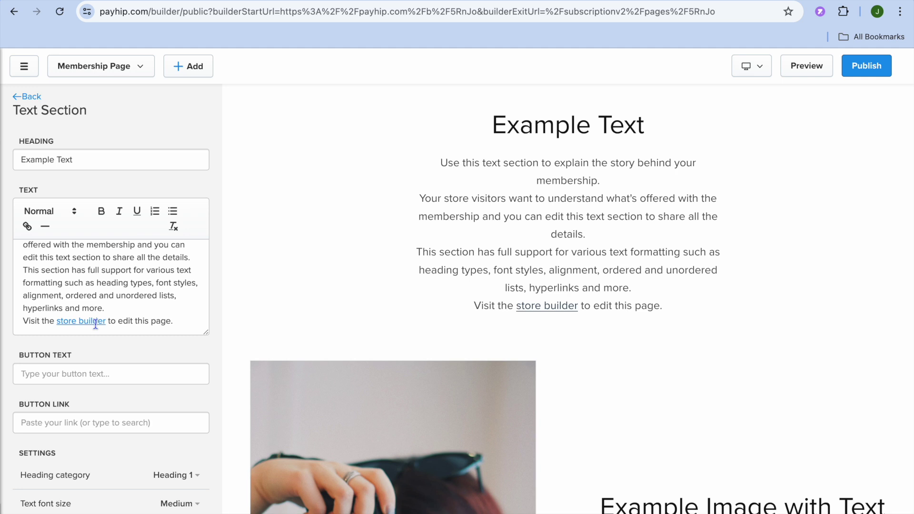
pyautogui.scroll(3, 96, 324)
pyautogui.click(21, 98)
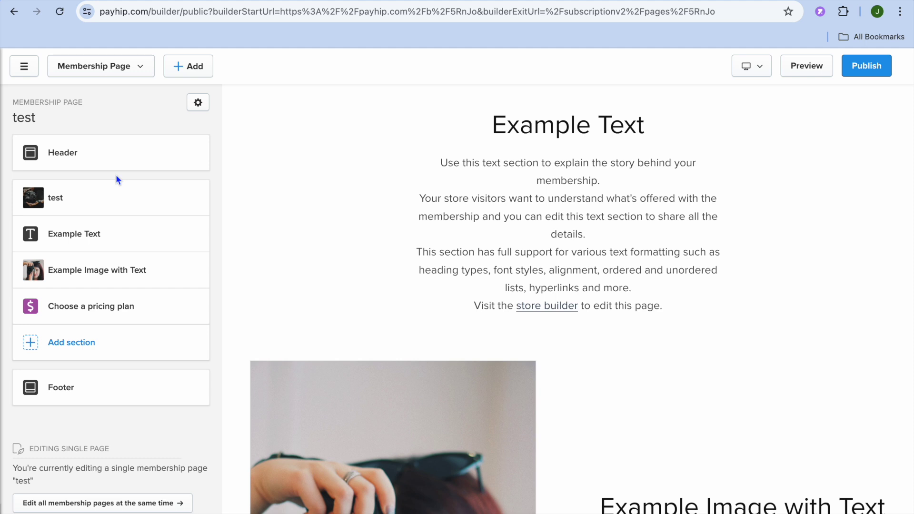
pyautogui.click(118, 69)
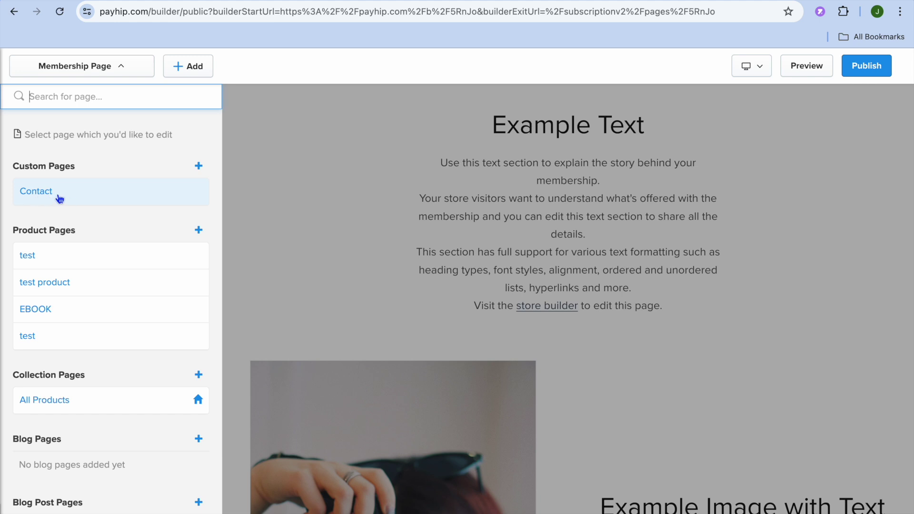
# - Publish the saved test membership page changes to the live store
pyautogui.scroll(-1, 125, 222)
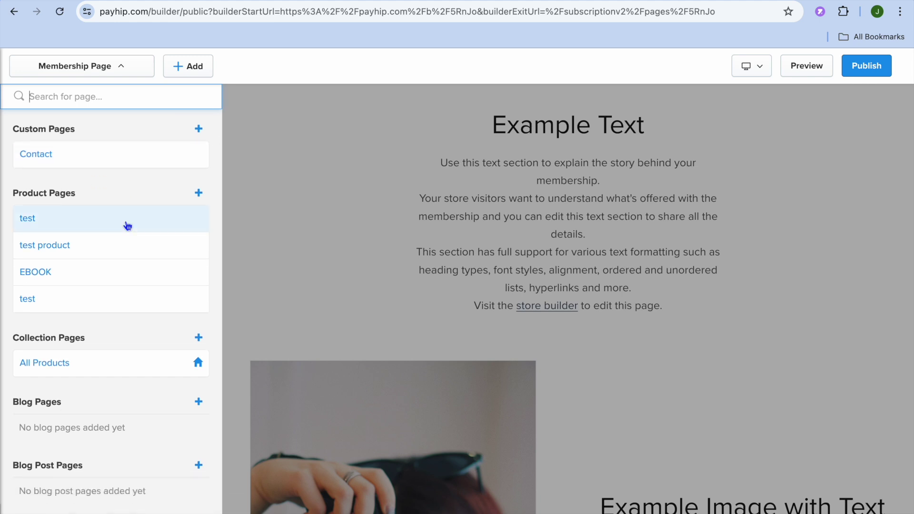
pyautogui.scroll(1, 128, 226)
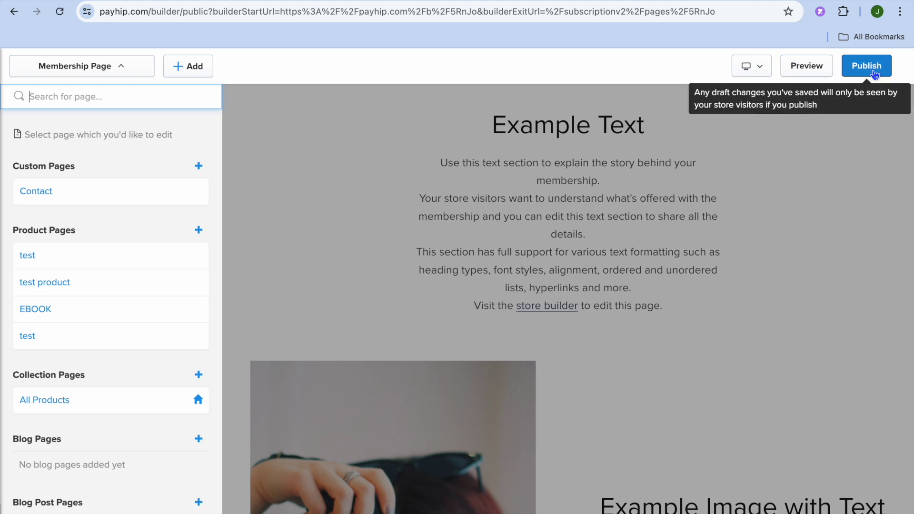
pyautogui.click(816, 71)
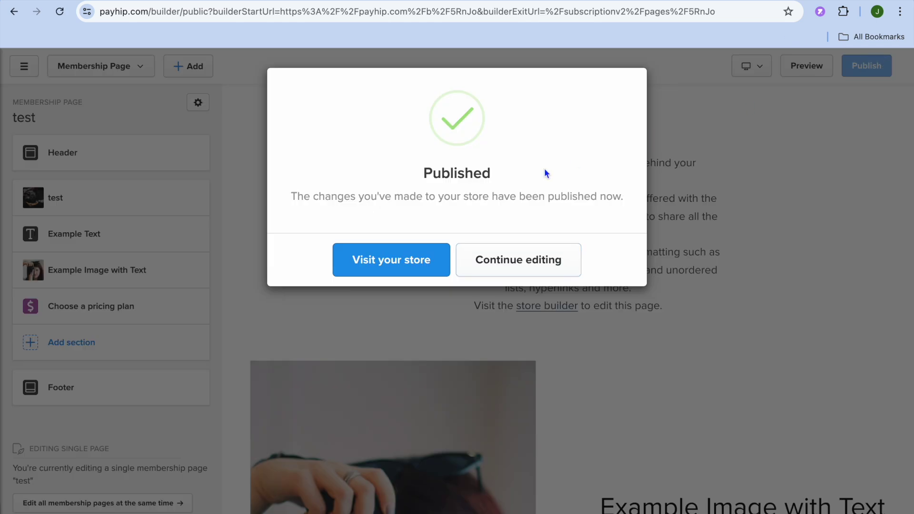
# - Dismiss the Published confirmation and exit the store builder via the main menu
pyautogui.click(527, 260)
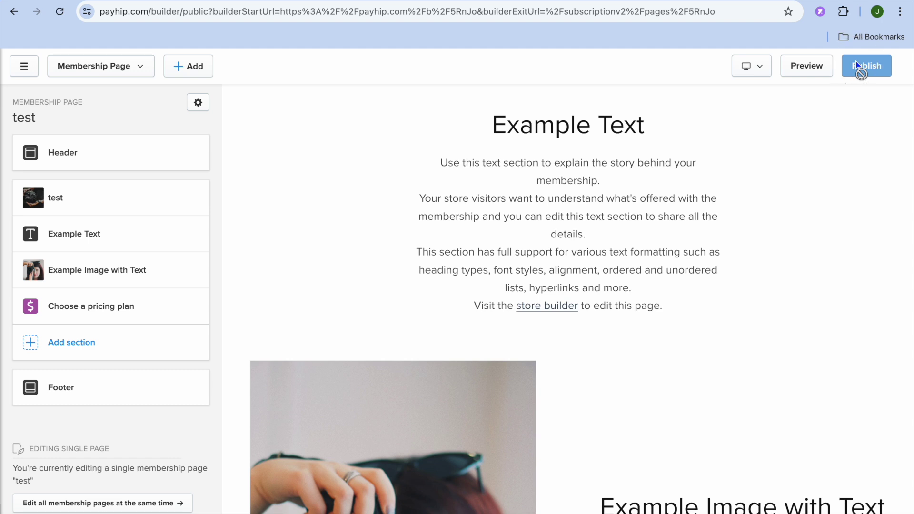
pyautogui.click(24, 66)
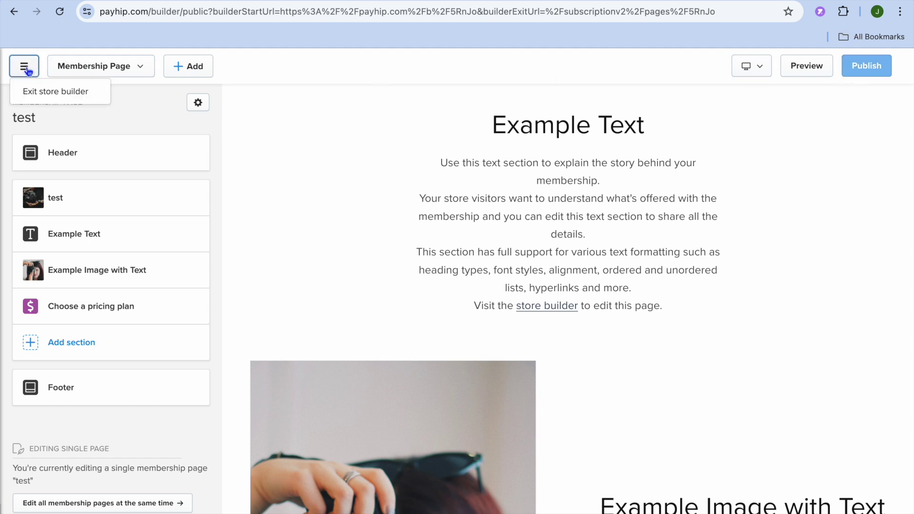
pyautogui.click(39, 93)
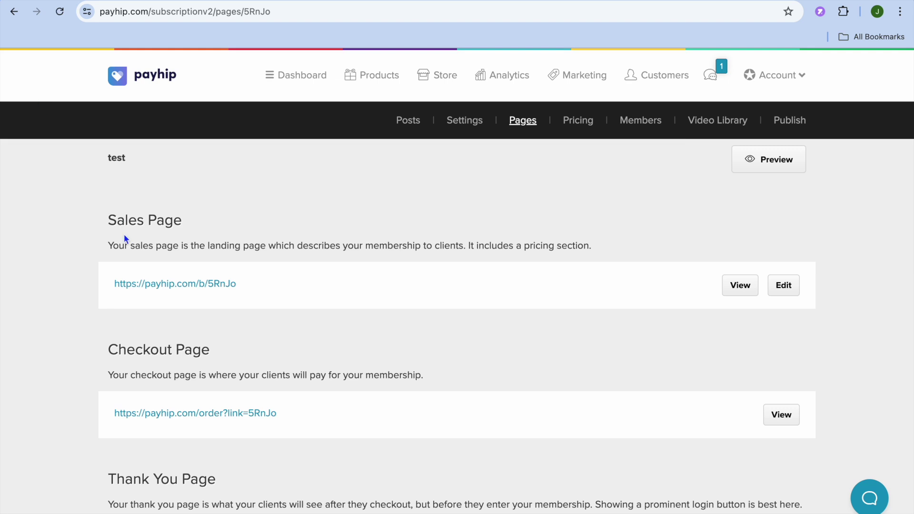
# - Review the membership's sales, checkout and thank-you pages, then go to Pricing
pyautogui.scroll(-2, 125, 237)
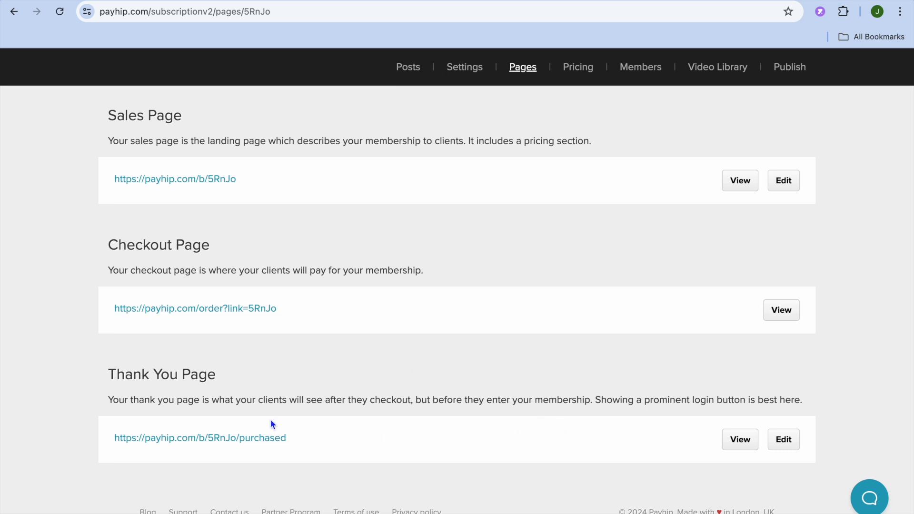
pyautogui.scroll(2, 272, 421)
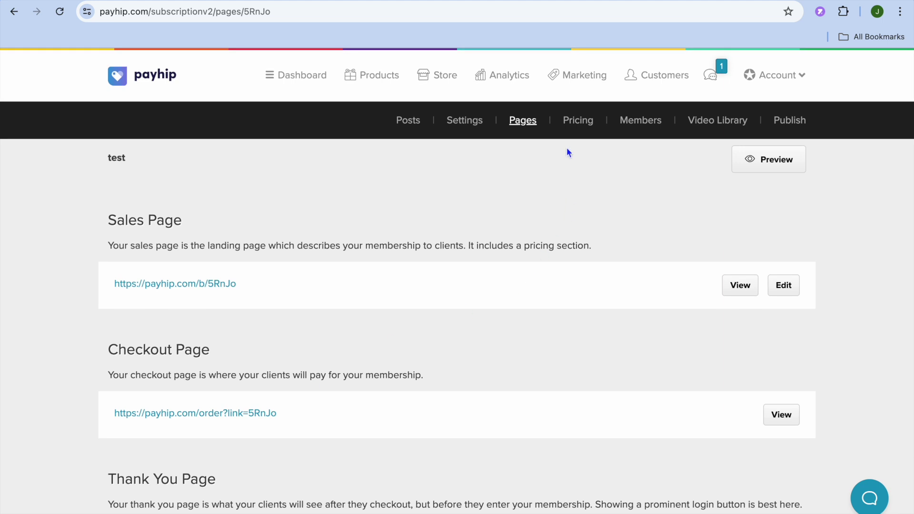
pyautogui.click(577, 125)
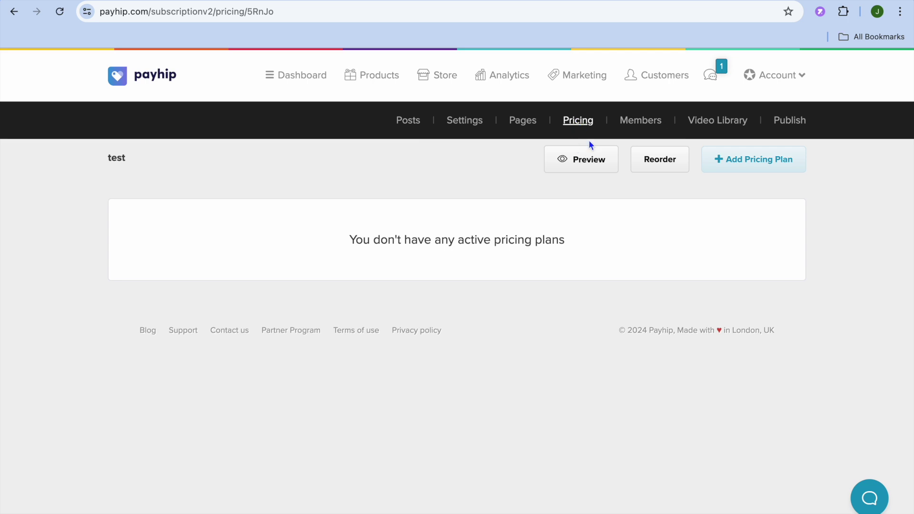
# - Try Subscription, Payment Plan and Free pricing options, cancel the plan, and go to Posts
pyautogui.click(750, 162)
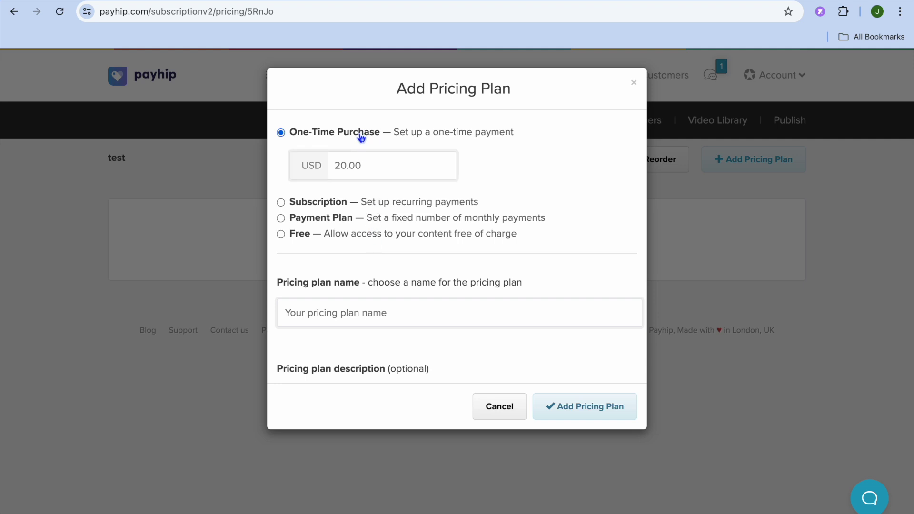
pyautogui.click(281, 202)
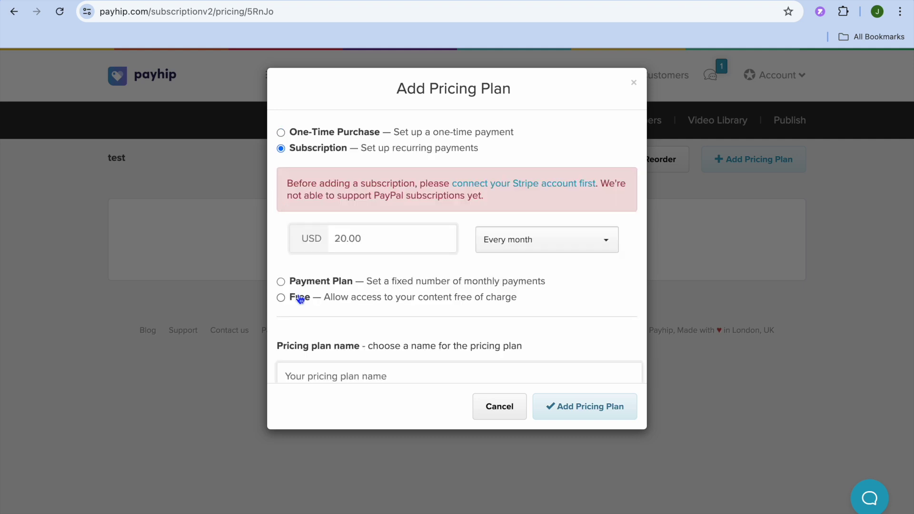
pyautogui.scroll(-3, 323, 292)
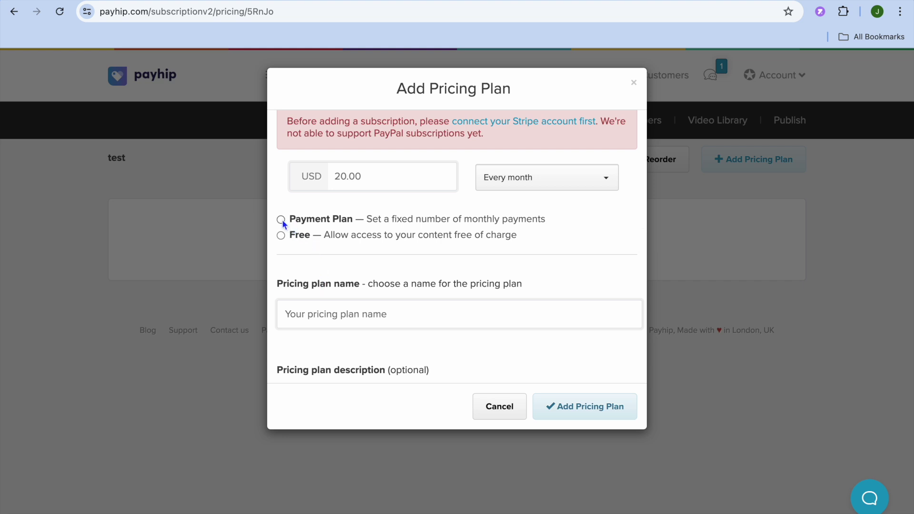
pyautogui.click(281, 221)
pyautogui.click(280, 236)
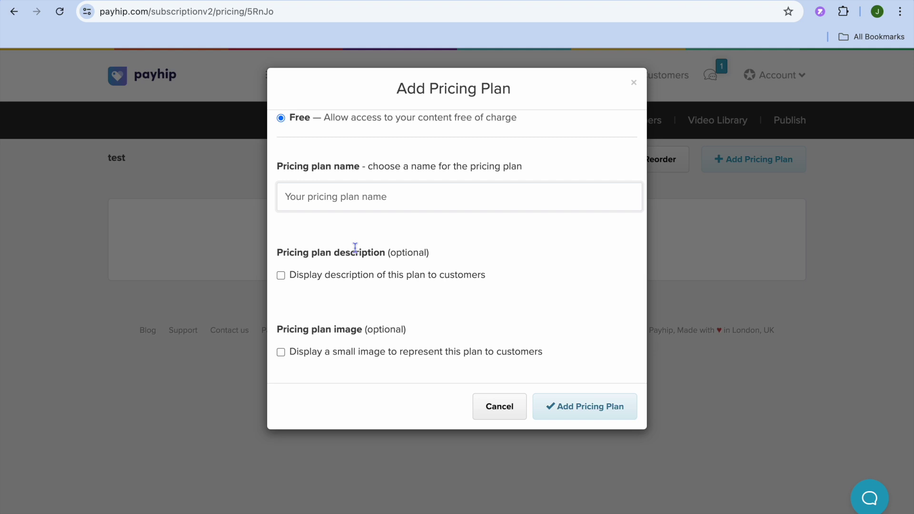
pyautogui.scroll(-1, 356, 248)
pyautogui.scroll(3, 355, 249)
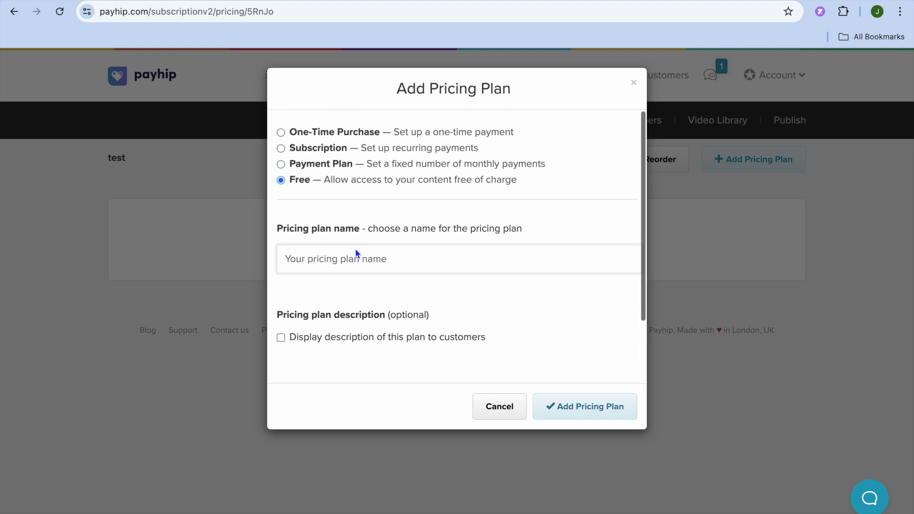
pyautogui.click(501, 408)
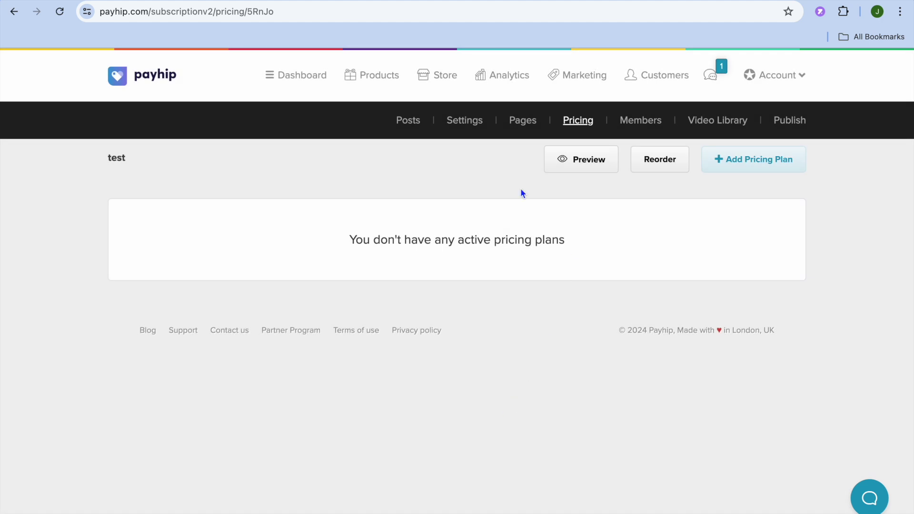
pyautogui.click(411, 124)
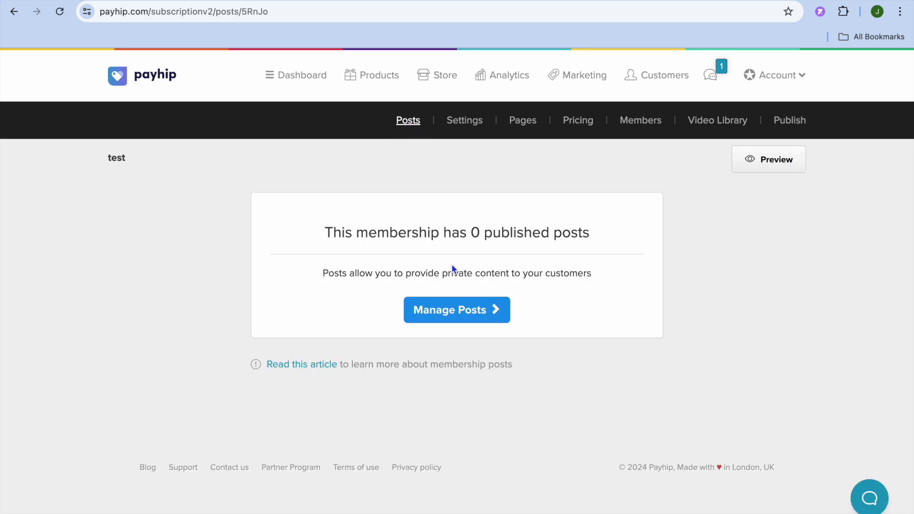
# - Open the post manager and start a new post to choose its type
pyautogui.click(464, 315)
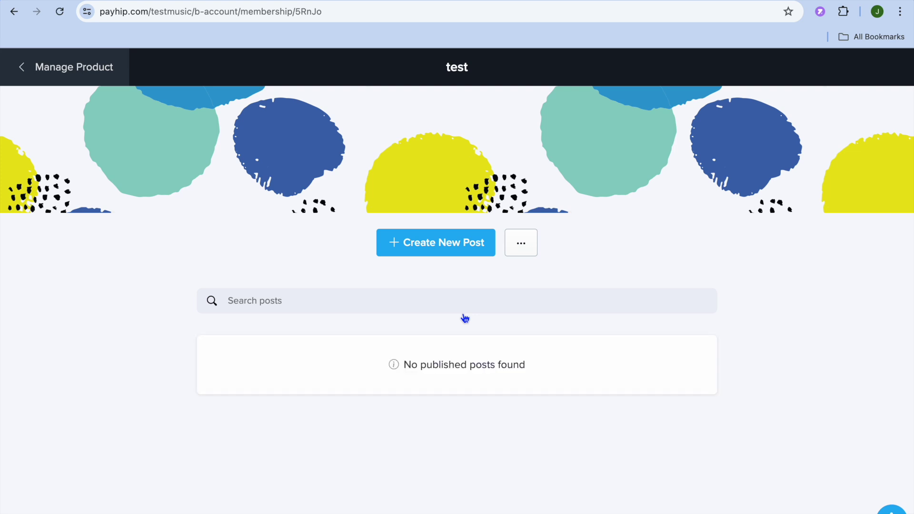
pyautogui.click(435, 245)
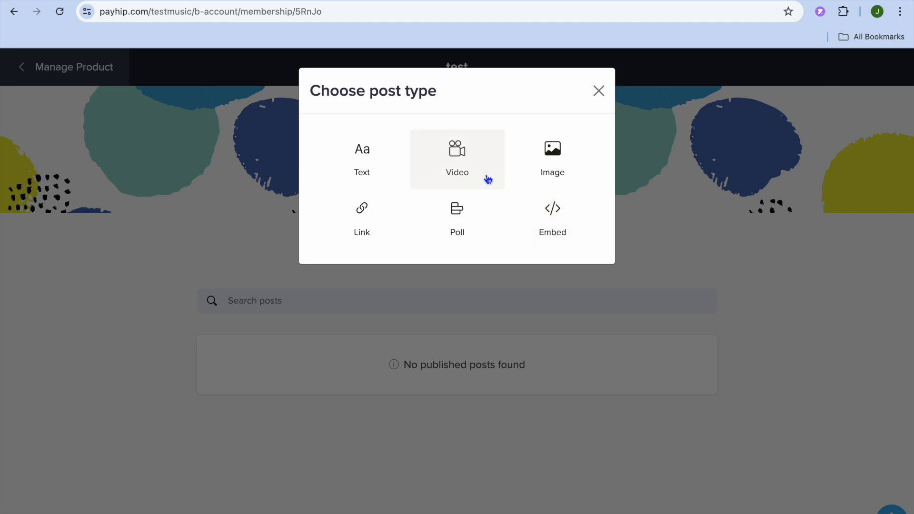
# - Make the new post a Video post and check its video link and content fields
pyautogui.click(458, 152)
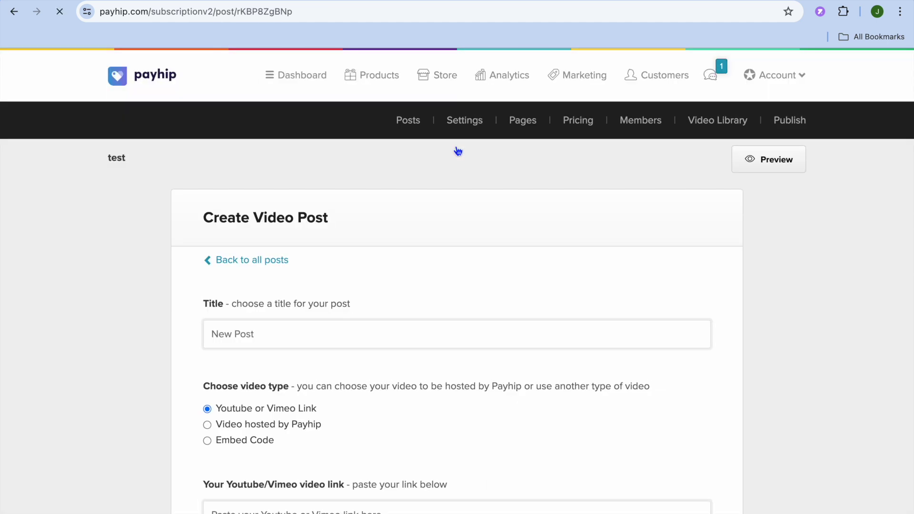
pyautogui.scroll(-4, 313, 296)
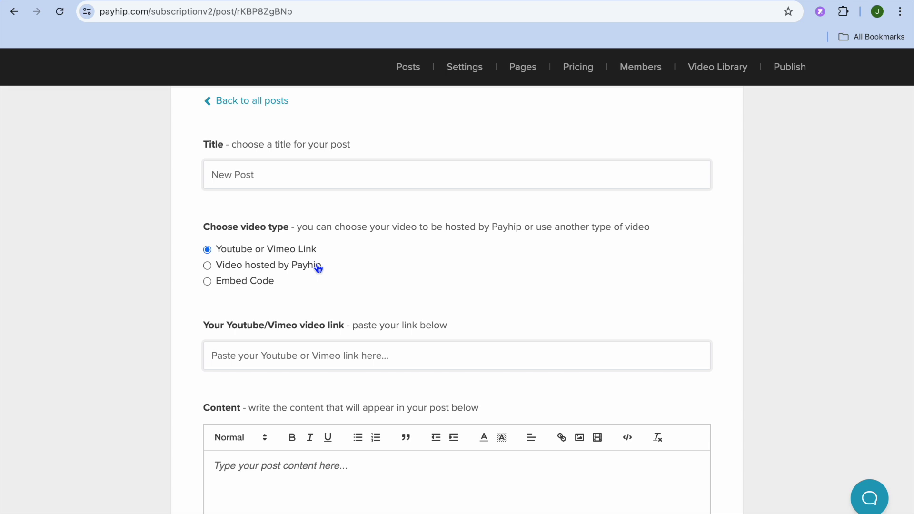
pyautogui.scroll(-4, 318, 267)
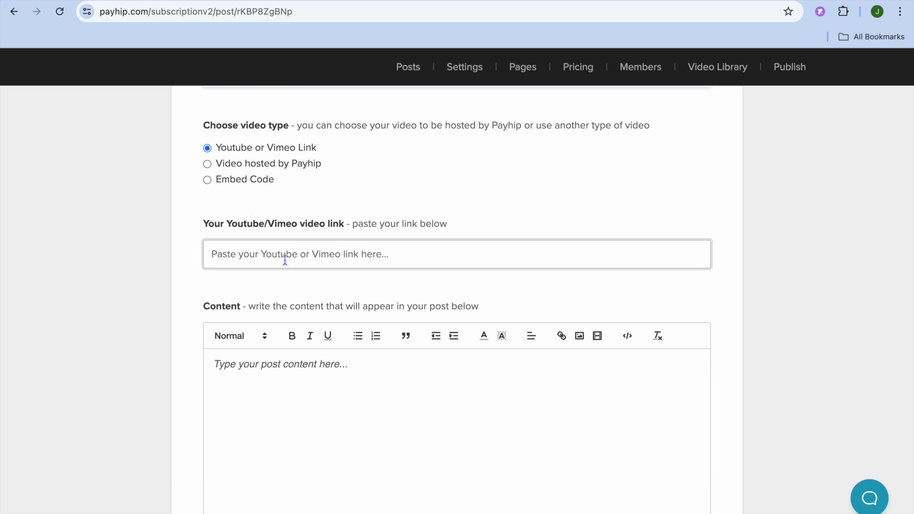
pyautogui.click(240, 253)
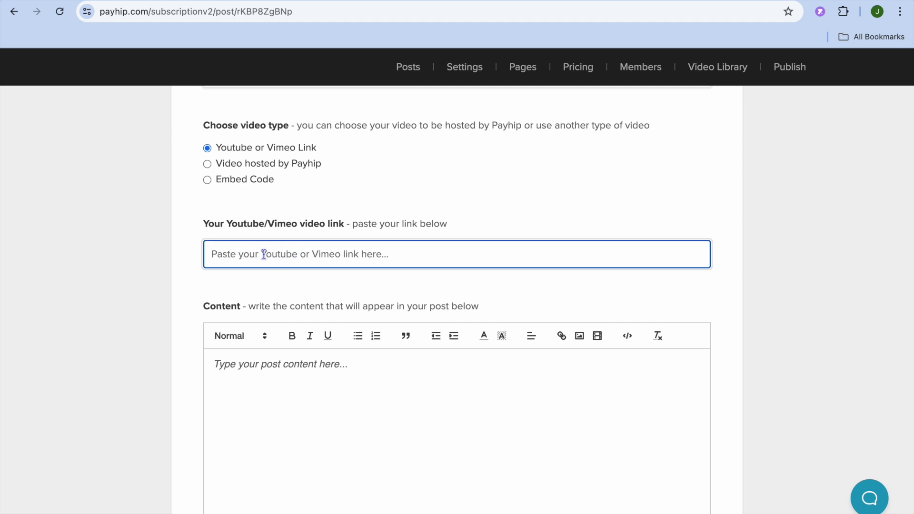
pyautogui.scroll(-5, 262, 253)
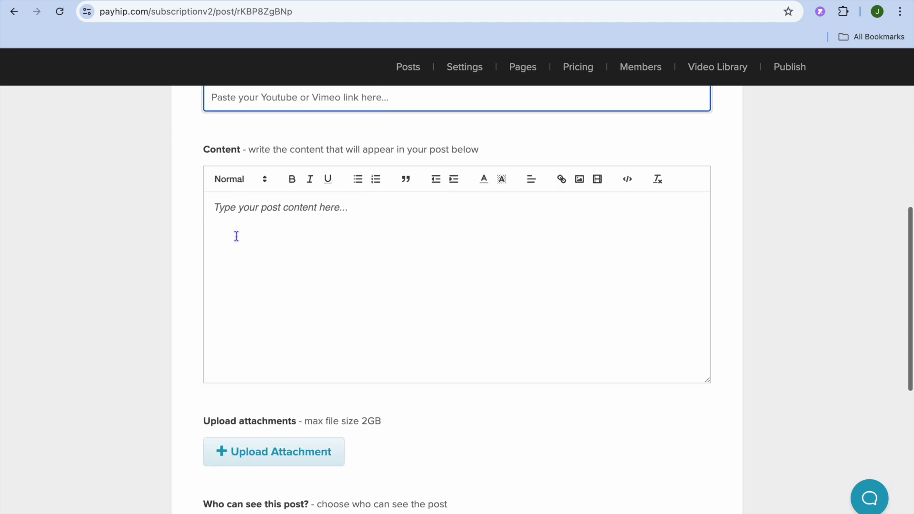
pyautogui.click(270, 218)
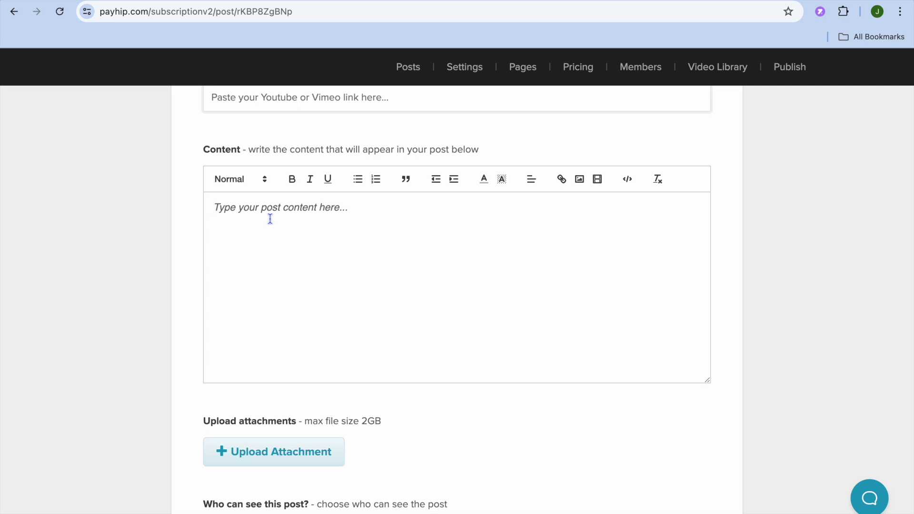
pyautogui.scroll(-12, 270, 218)
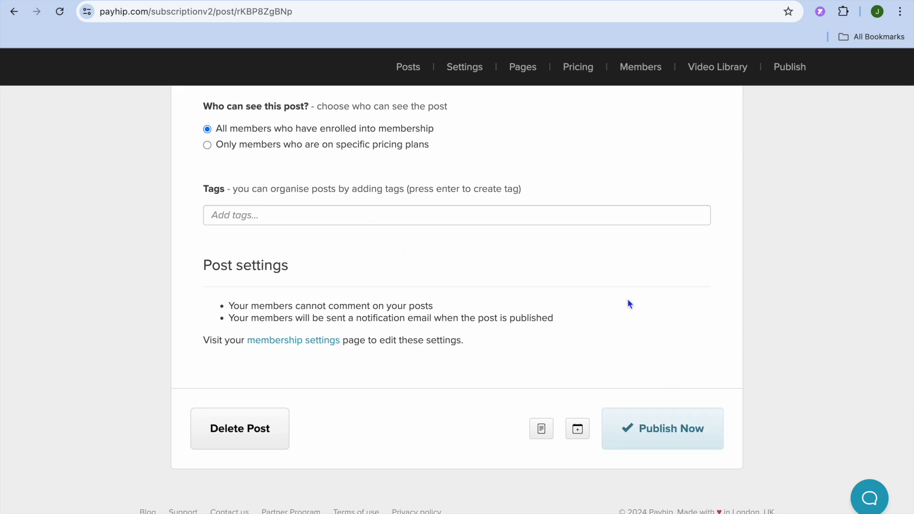
pyautogui.scroll(15, 556, 270)
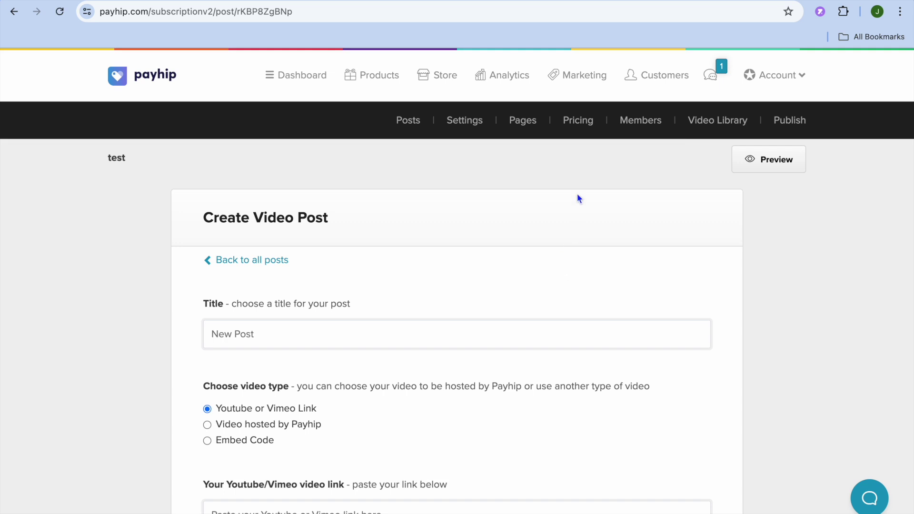
pyautogui.click(638, 128)
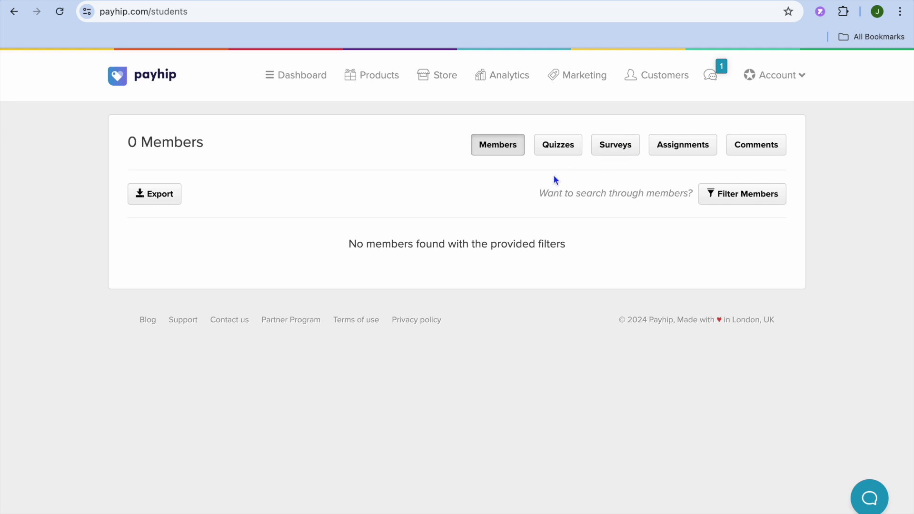
pyautogui.click(563, 149)
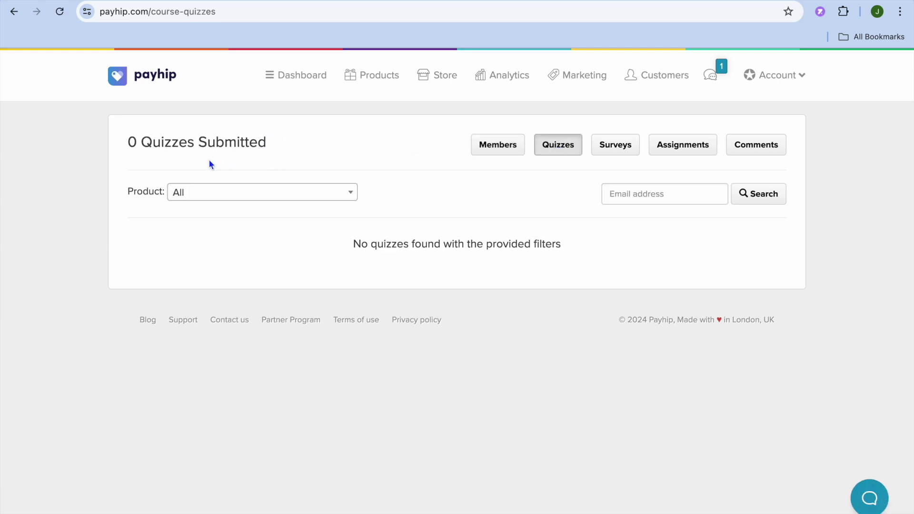
pyautogui.click(620, 150)
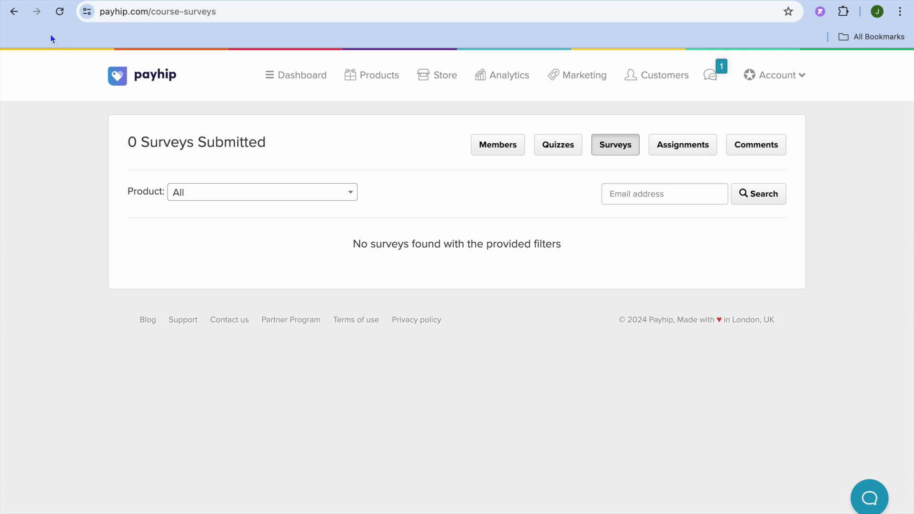
pyautogui.click(11, 10)
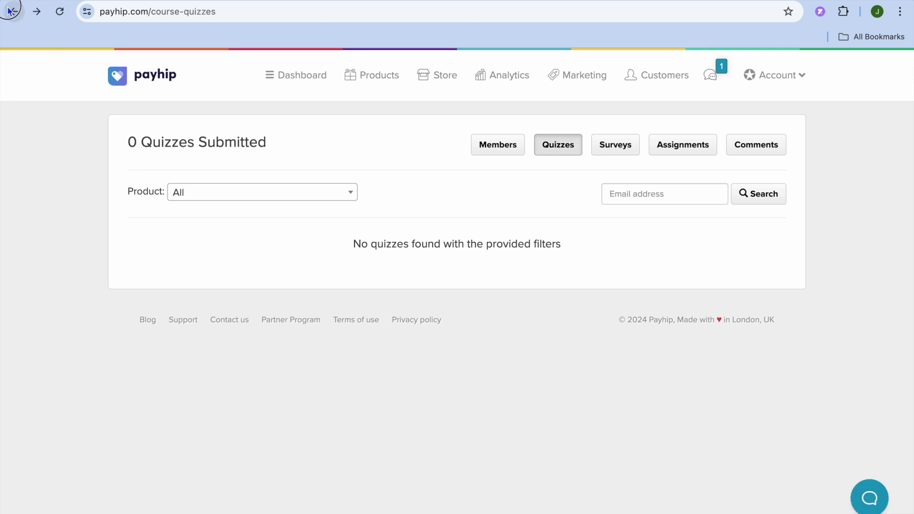
pyautogui.click(11, 10)
pyautogui.click(11, 11)
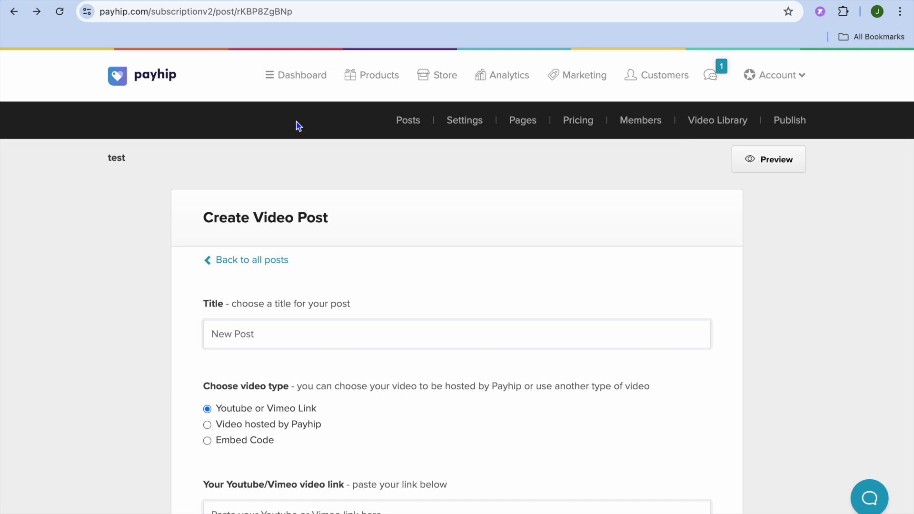
# - Try uploading to the empty video library, then view the $5/m Video Subscription pricing
pyautogui.click(709, 121)
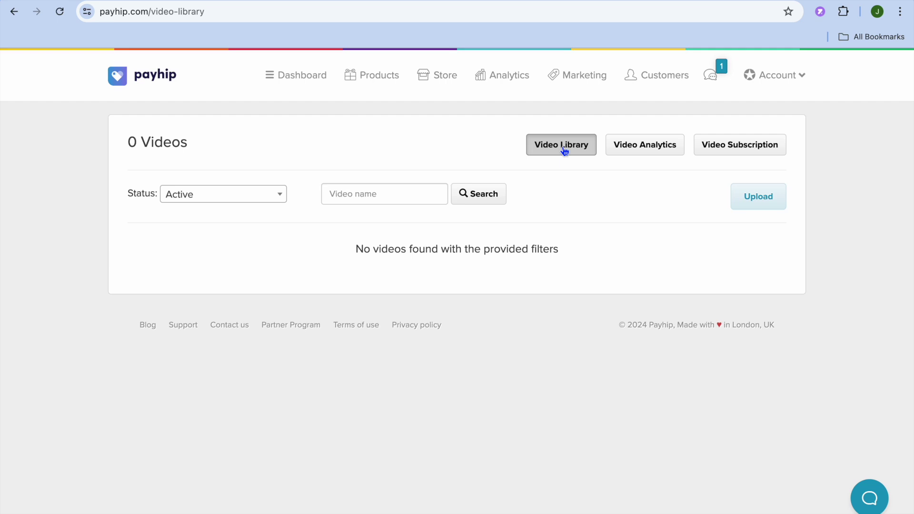
pyautogui.click(768, 200)
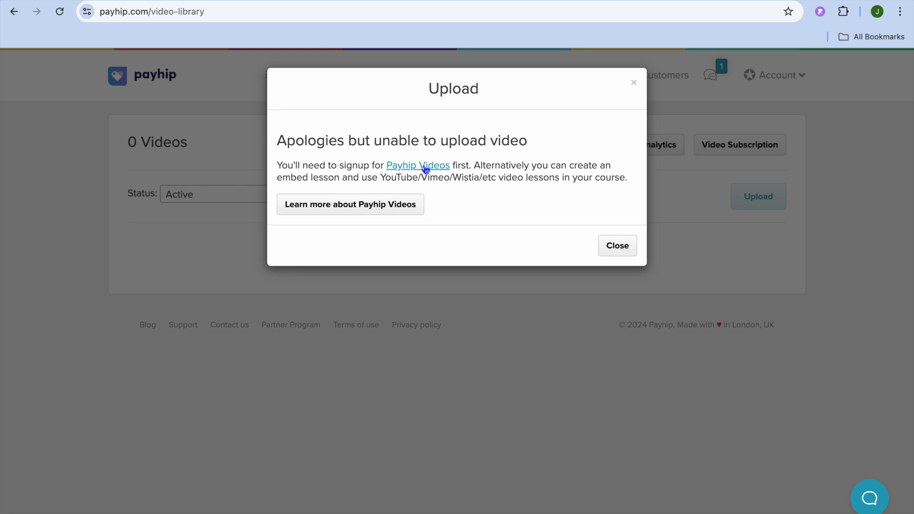
pyautogui.click(610, 246)
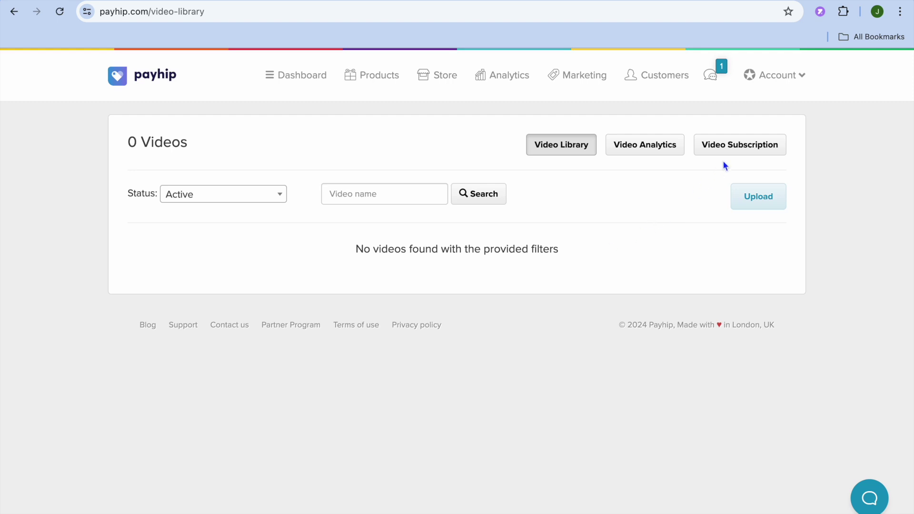
pyautogui.click(729, 145)
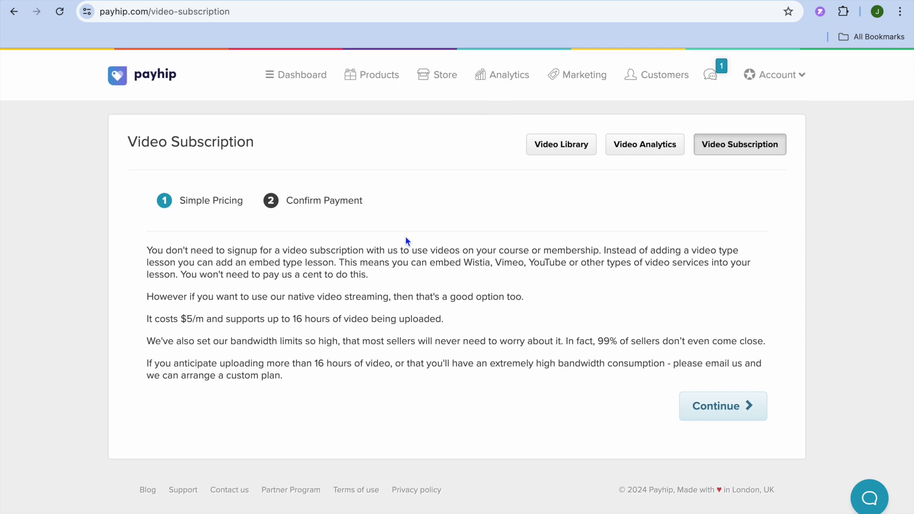
pyautogui.moveTo(283, 251); pyautogui.dragTo(302, 251)
pyautogui.click(321, 252)
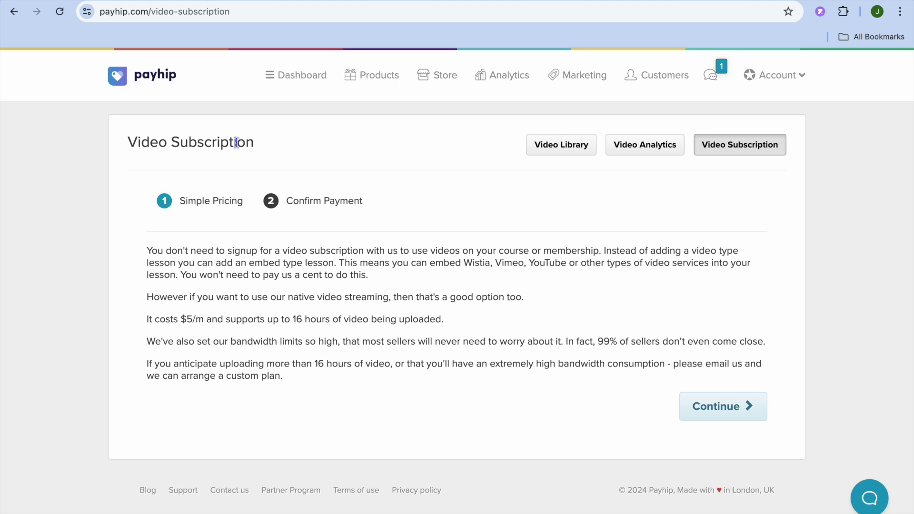
pyautogui.click(15, 13)
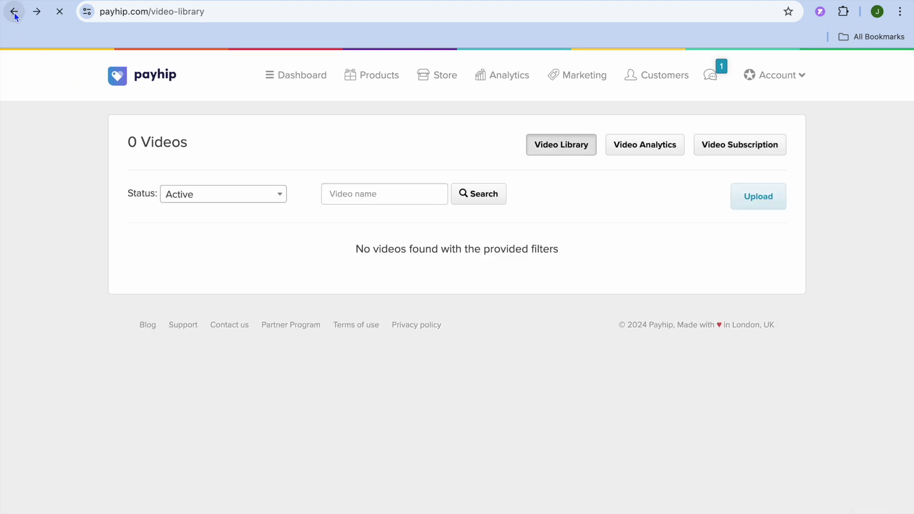
# - Go back to the test membership's 'New Post' video form with the Youtube or Vimeo Link option
pyautogui.click(15, 13)
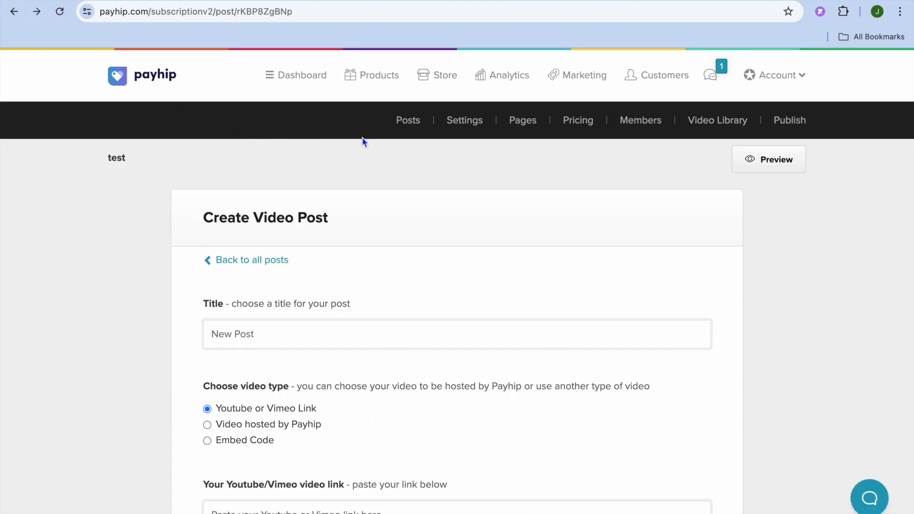